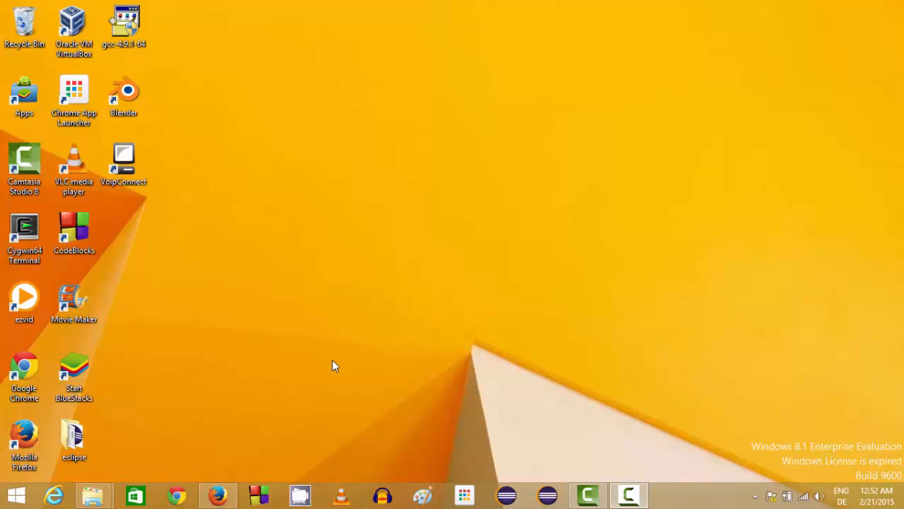
# Switch to Firefox and open the Java Platform (JDK) 8u31 download page from Oracle's Java SE Downloads search result
pyautogui.click(218, 495)
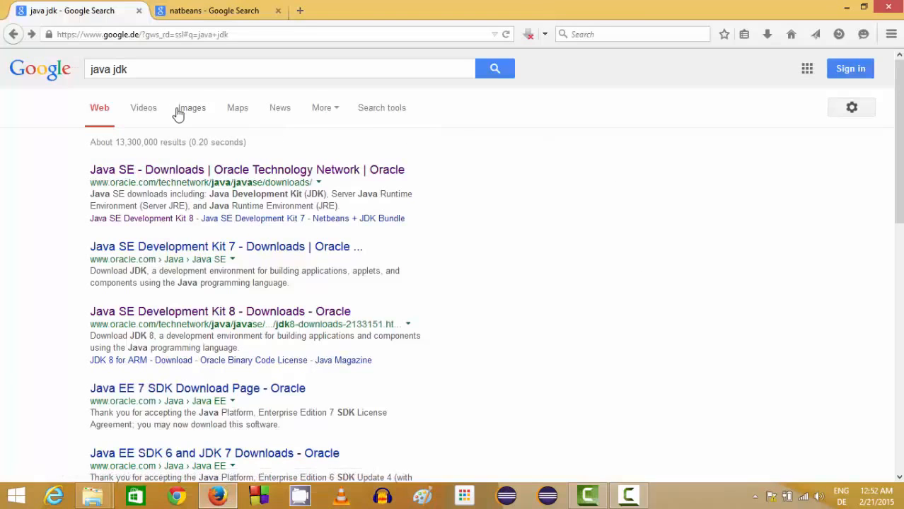
pyautogui.moveTo(163, 69); pyautogui.dragTo(83, 68)
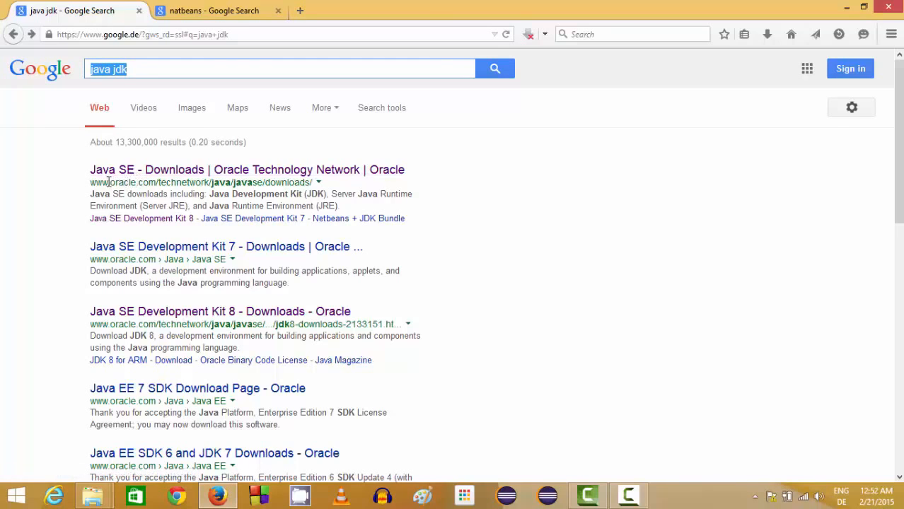
pyautogui.click(136, 175)
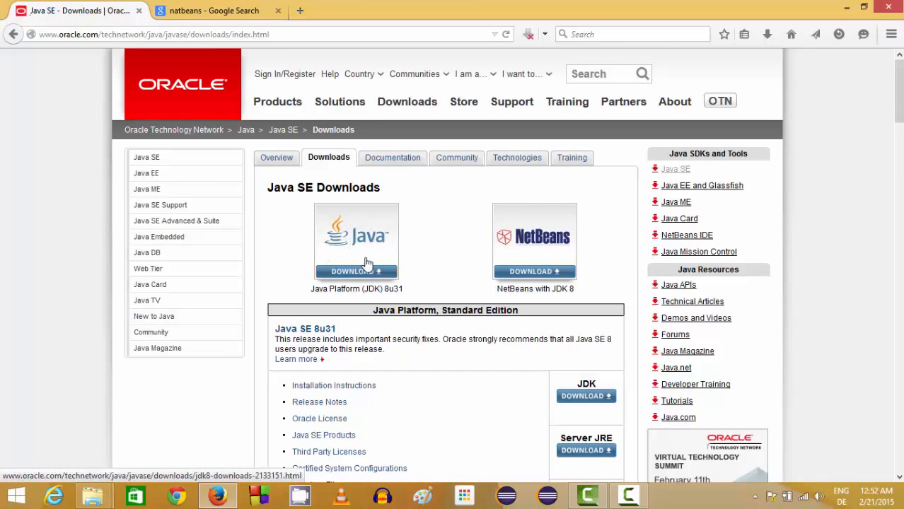
pyautogui.click(368, 243)
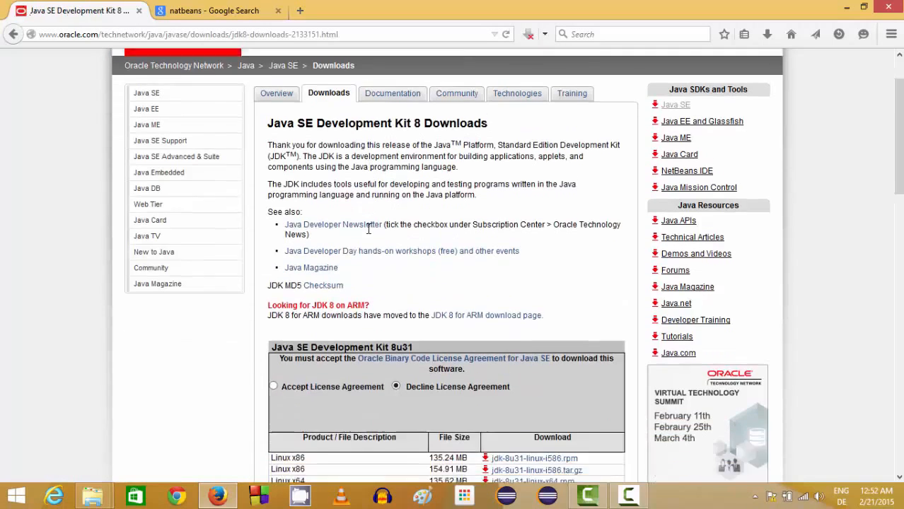
# Accept the license agreement for Java SE Development Kit 8u31
pyautogui.scroll(-2, 368, 229)
pyautogui.scroll(-2, 369, 233)
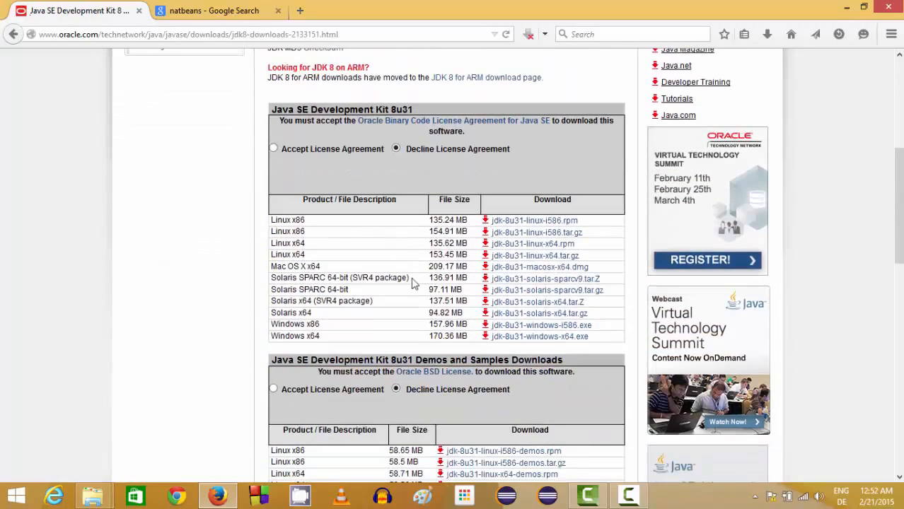
pyautogui.scroll(-1, 411, 283)
pyautogui.scroll(1, 424, 249)
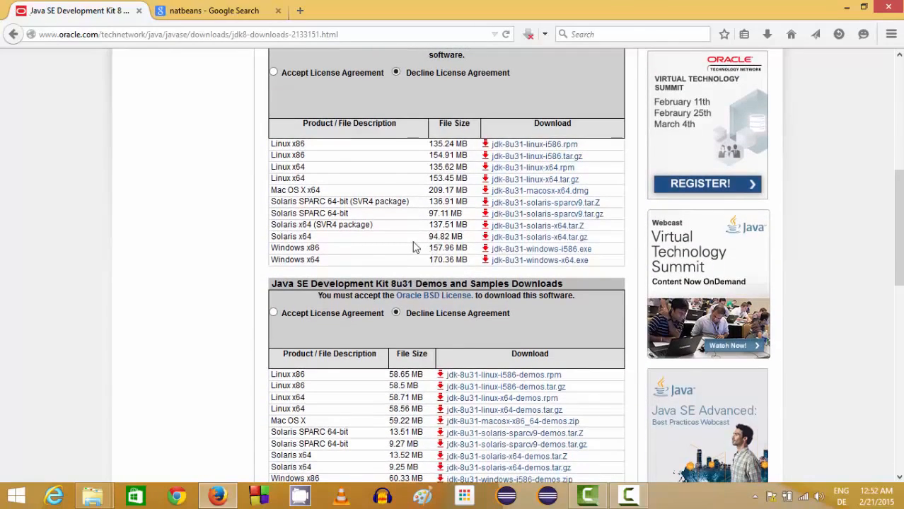
pyautogui.scroll(1, 362, 203)
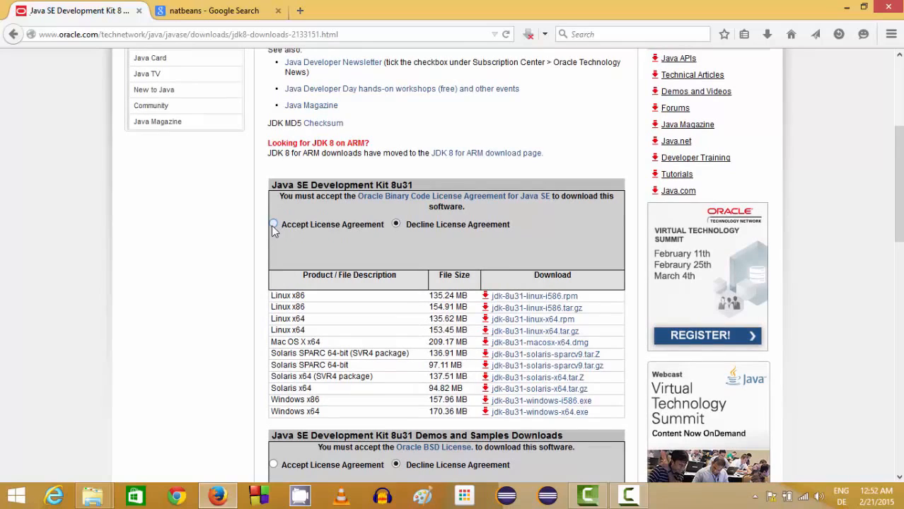
pyautogui.click(273, 225)
# Download the Windows x64 installer jdk-8u31-windows-x64.exe and save the file
pyautogui.scroll(-2, 405, 234)
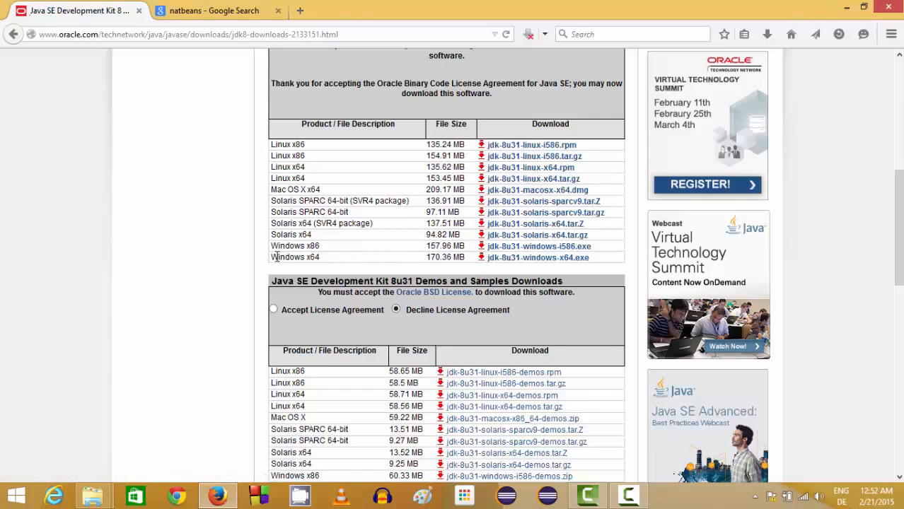
pyautogui.moveTo(278, 258); pyautogui.dragTo(303, 258)
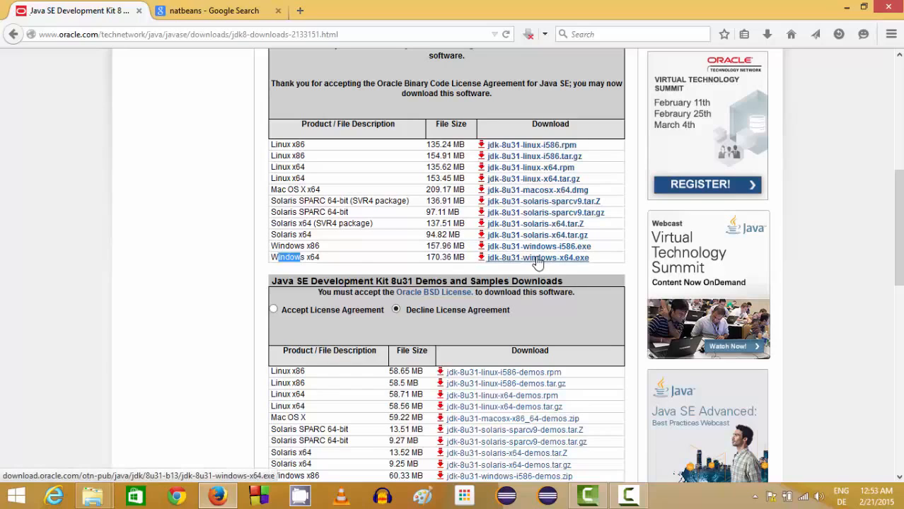
pyautogui.click(326, 262)
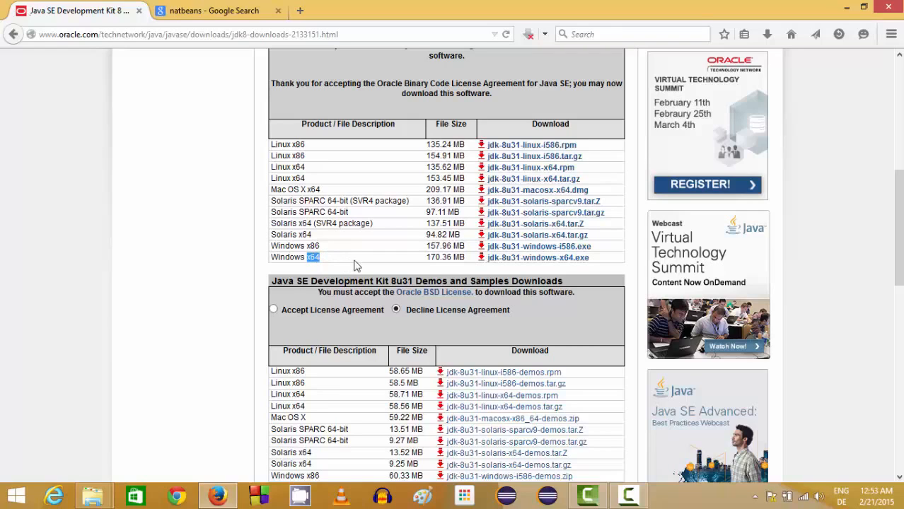
pyautogui.click(528, 259)
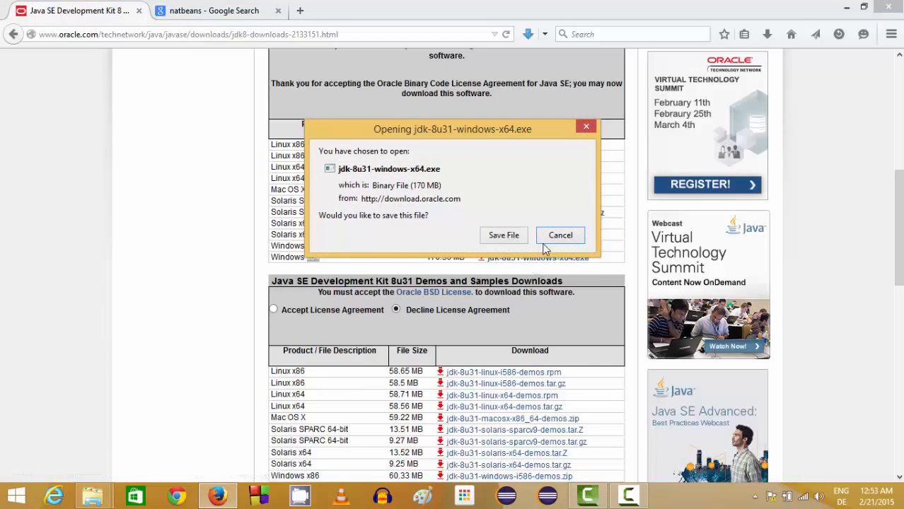
pyautogui.click(504, 235)
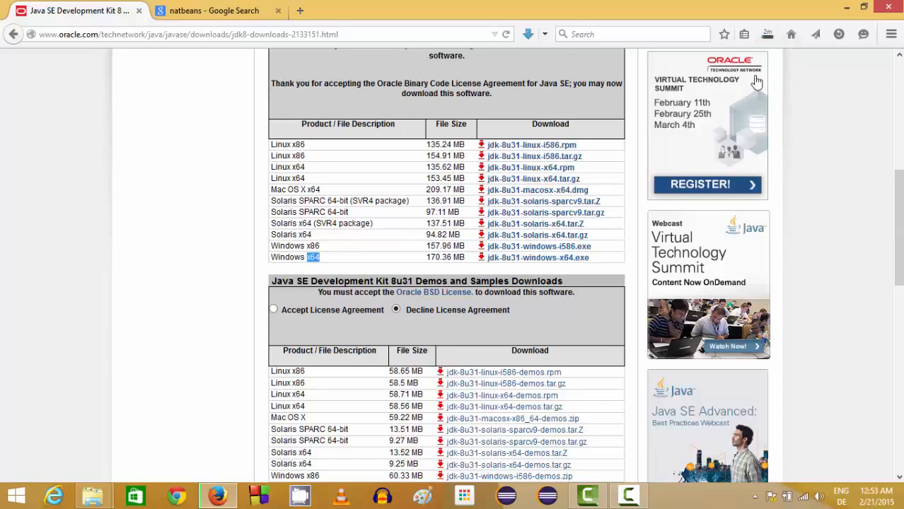
# In File Explorer, open C:\Program Files\Java and select the jdk8 and jre8 folders
pyautogui.moveTo(99, 496)
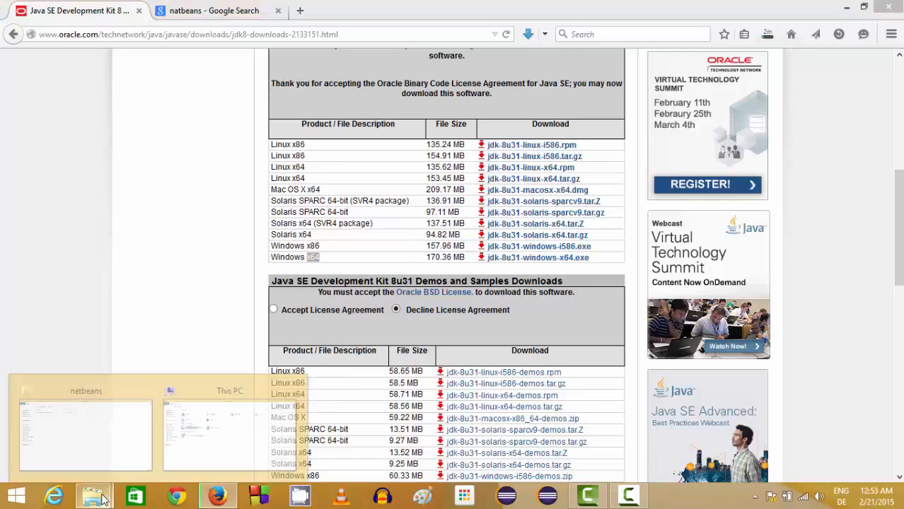
pyautogui.click(206, 425)
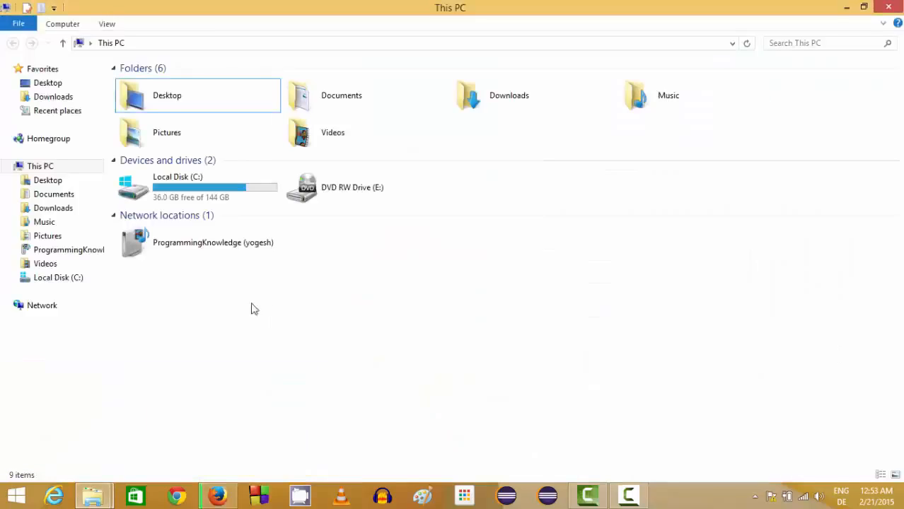
pyautogui.doubleClick(194, 190)
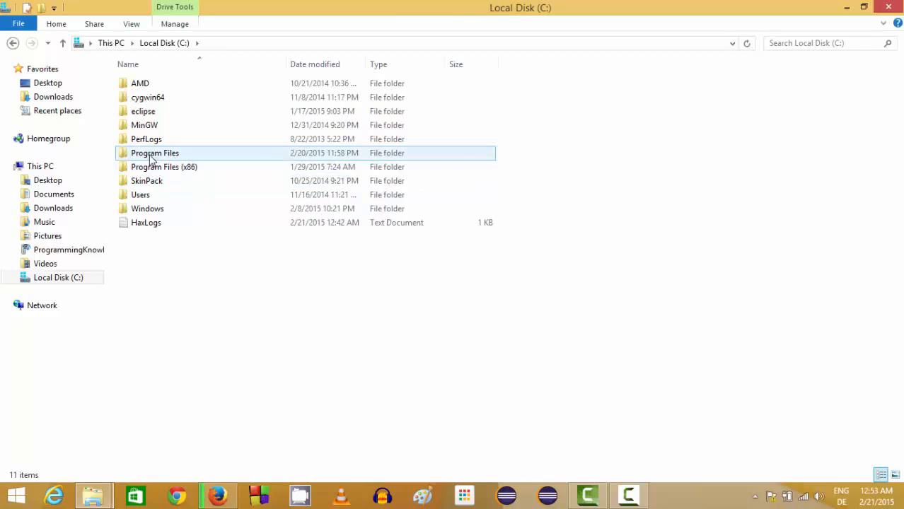
pyautogui.doubleClick(151, 157)
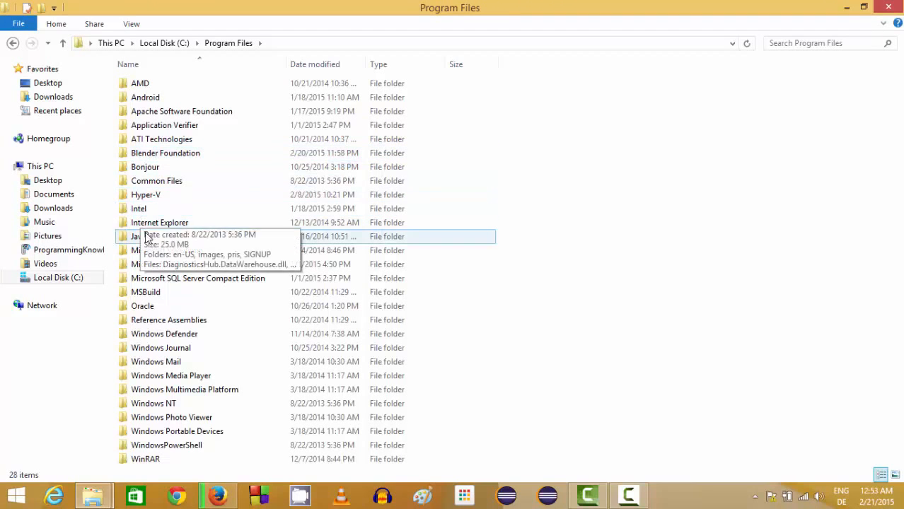
pyautogui.doubleClick(144, 237)
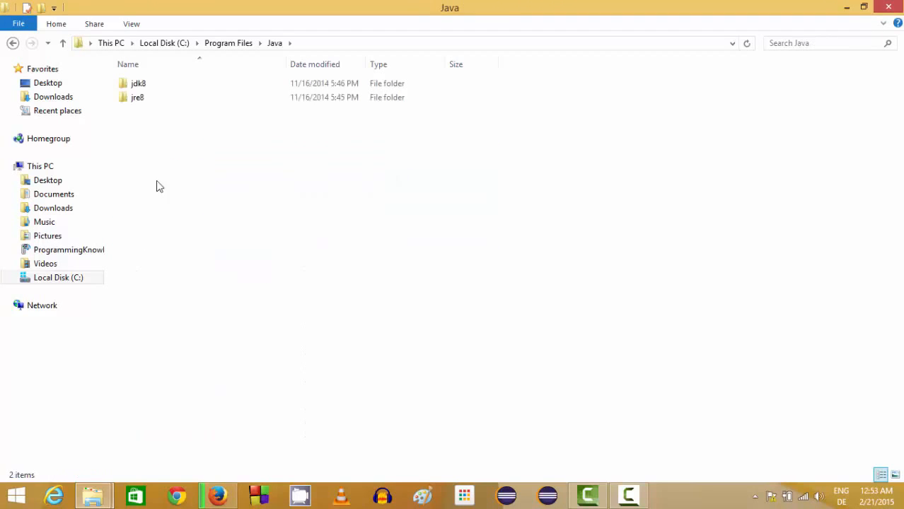
pyautogui.moveTo(414, 182); pyautogui.dragTo(132, 83)
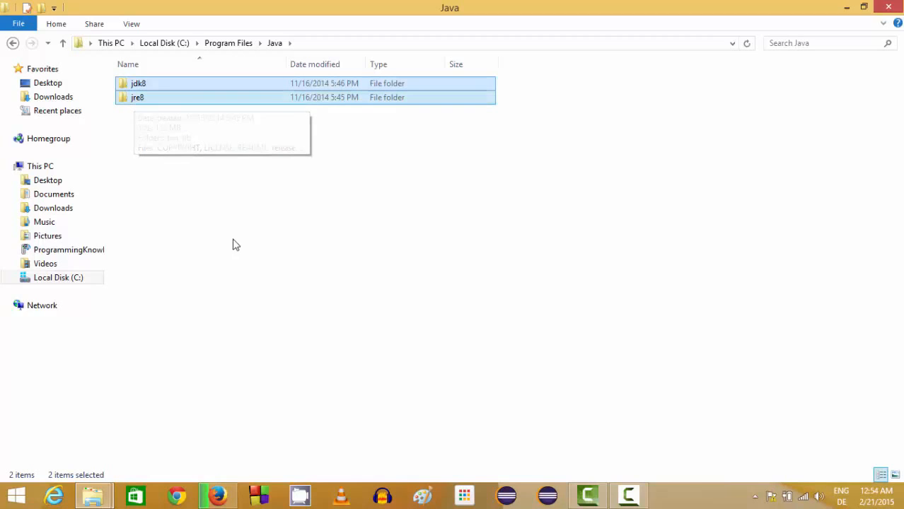
pyautogui.click(301, 186)
pyautogui.moveTo(529, 215); pyautogui.dragTo(170, 80)
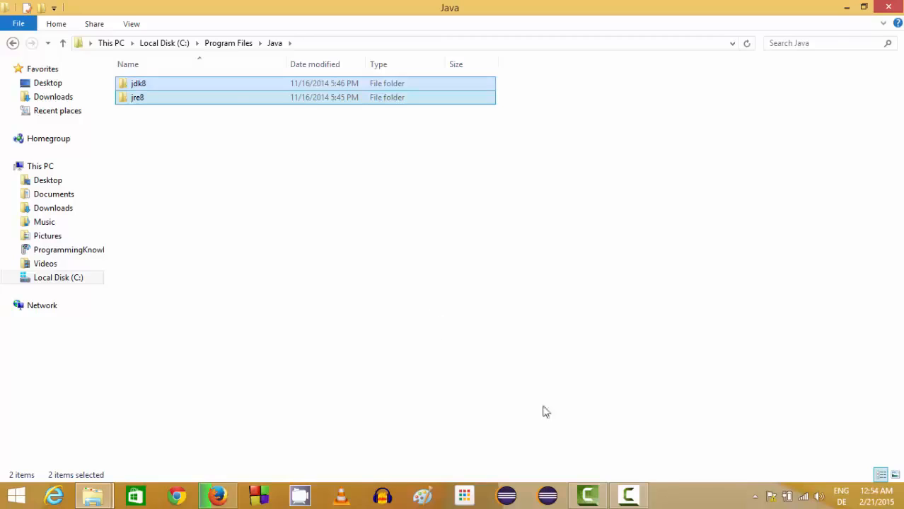
# Search Windows for "sy" and open the System control panel page
pyautogui.moveTo(902, 506)
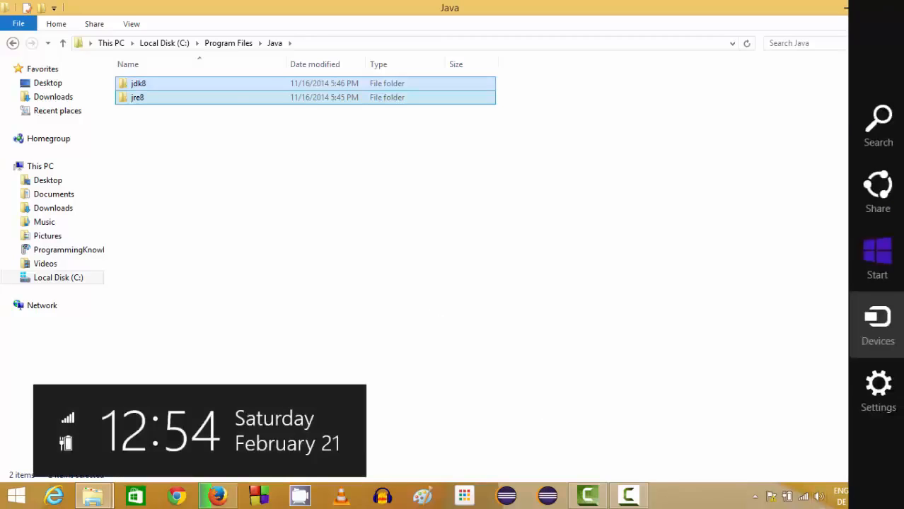
pyautogui.click(877, 127)
pyautogui.write('sy')
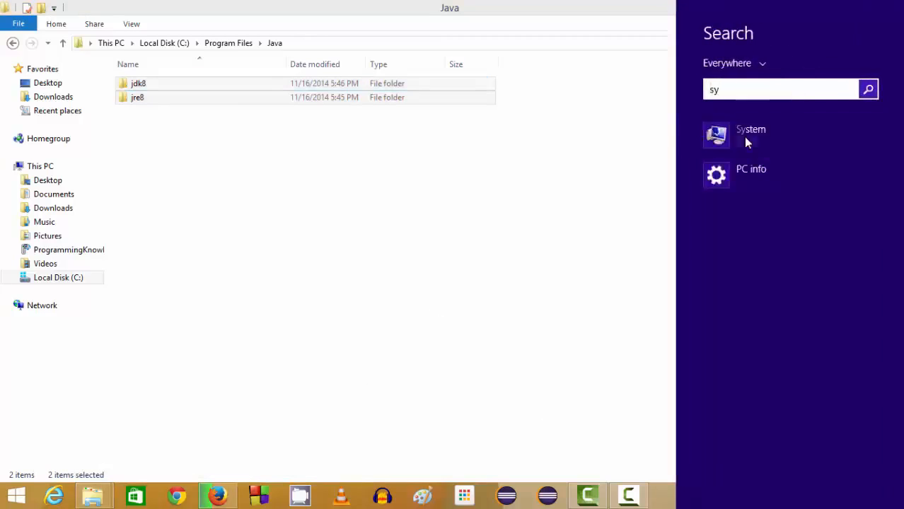
pyautogui.click(745, 135)
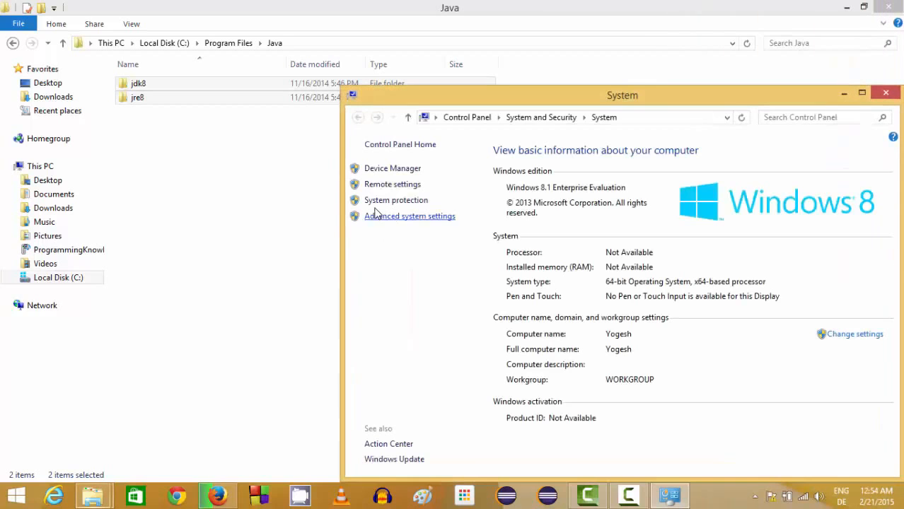
# Open the Environment Variables dialog from the advanced system settings
pyautogui.moveTo(534, 93); pyautogui.dragTo(421, 55)
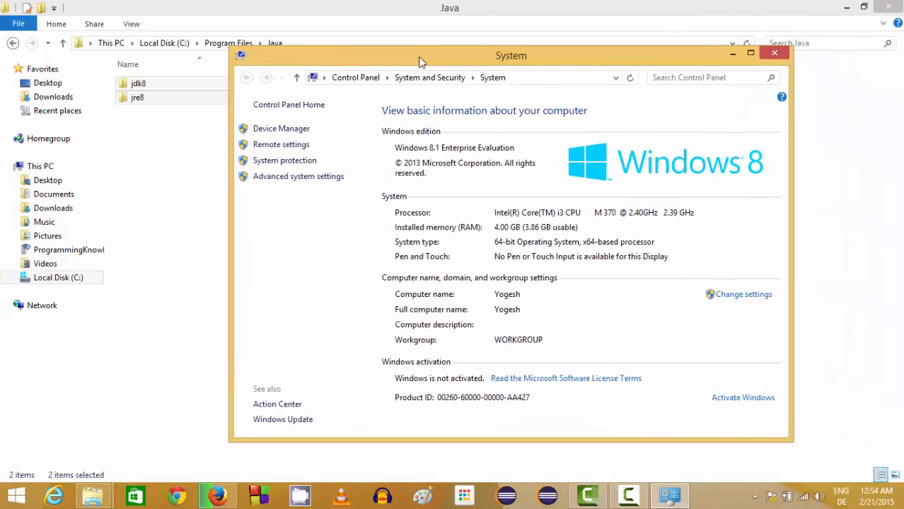
pyautogui.click(282, 179)
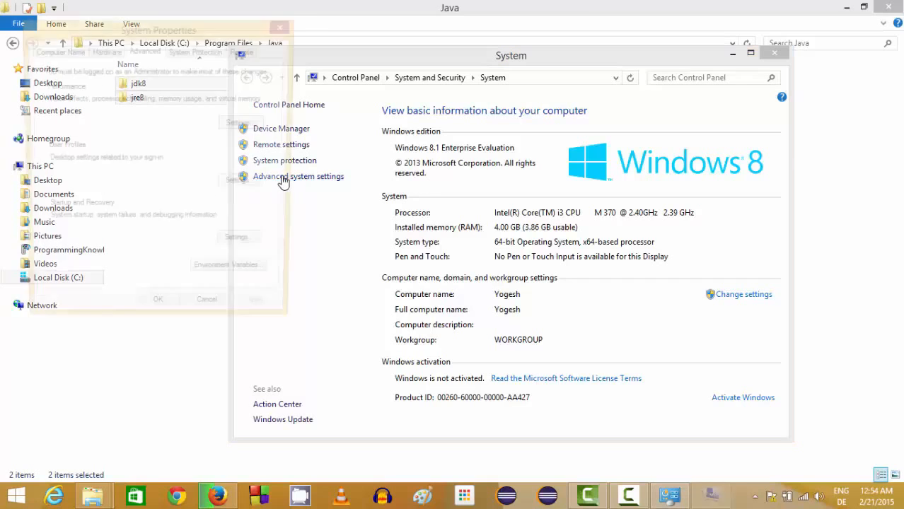
pyautogui.moveTo(216, 36); pyautogui.dragTo(477, 31)
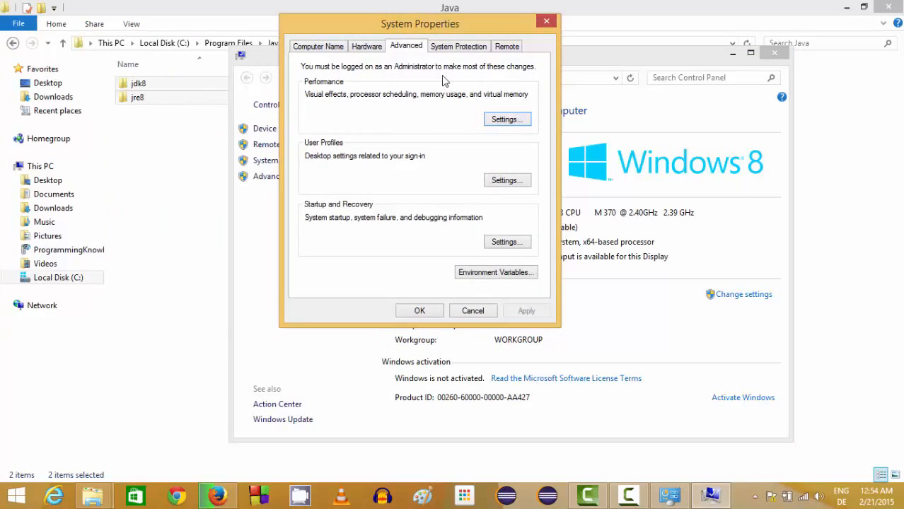
pyautogui.click(485, 276)
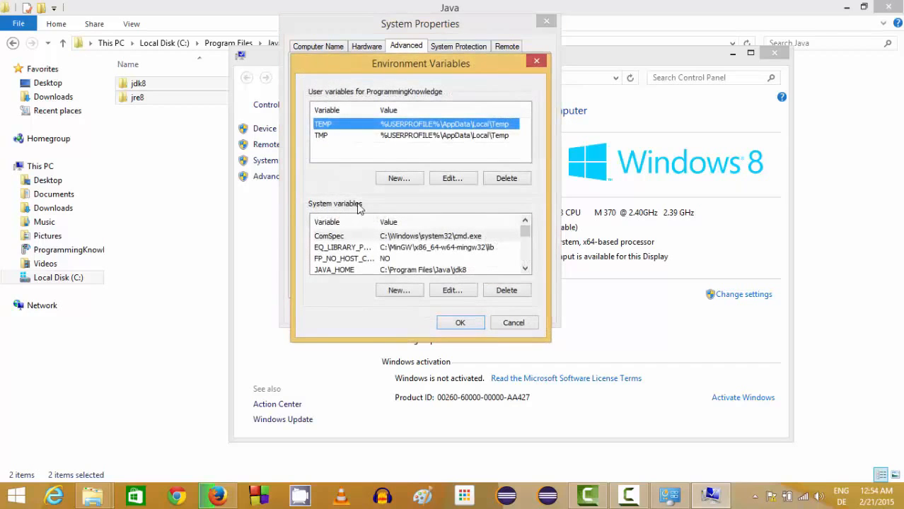
# Open the Path system variable for editing and place the text cursor at the end of its value
pyautogui.moveTo(524, 235); pyautogui.dragTo(525, 242)
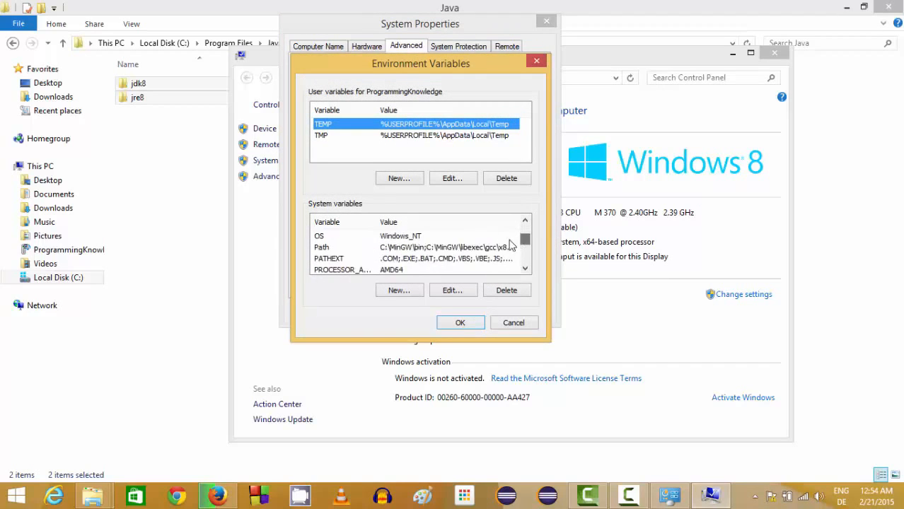
pyautogui.click(393, 249)
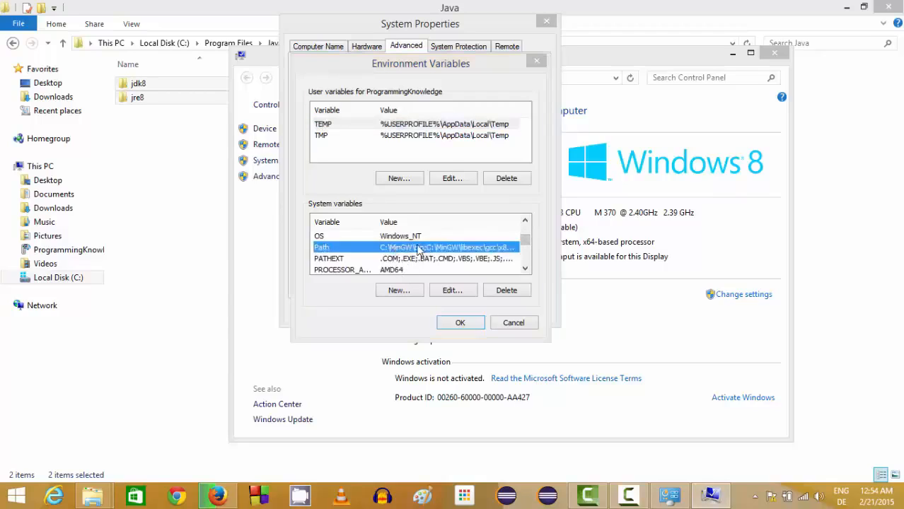
pyautogui.doubleClick(422, 249)
pyautogui.click(491, 150)
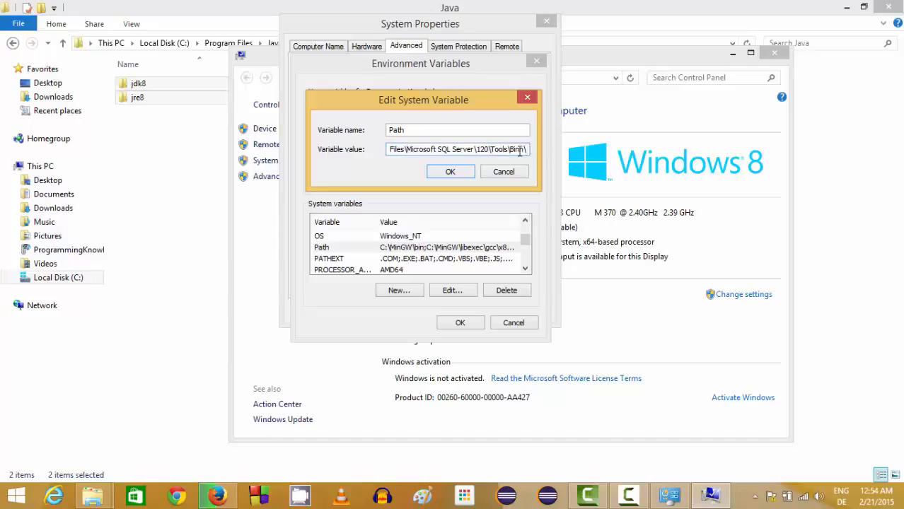
# In File Explorer, open the bin folder inside jdk8 and copy its full path, C:\Program Files\Java\jdk8\bin
pyautogui.click(167, 163)
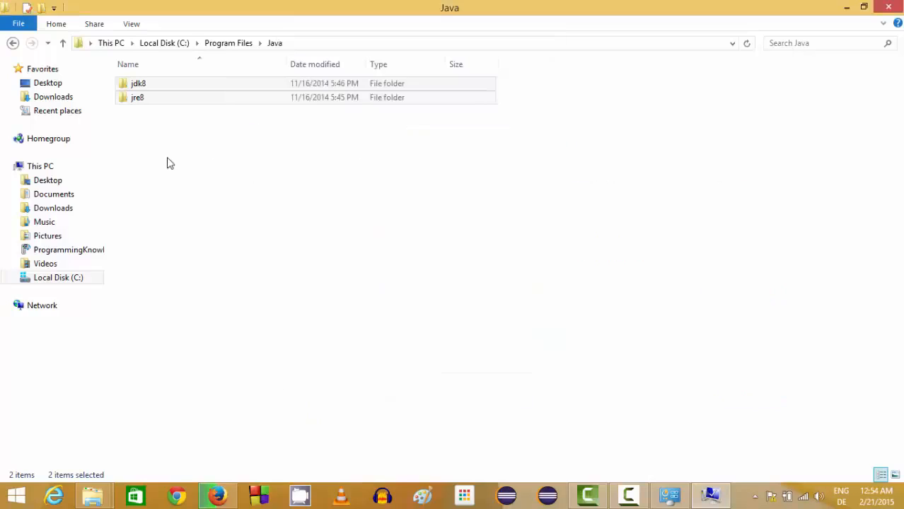
pyautogui.doubleClick(151, 89)
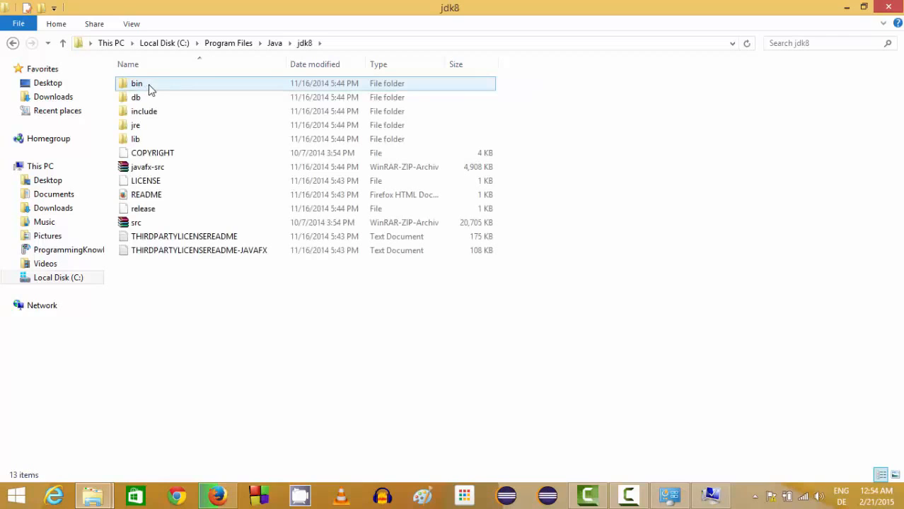
pyautogui.doubleClick(148, 85)
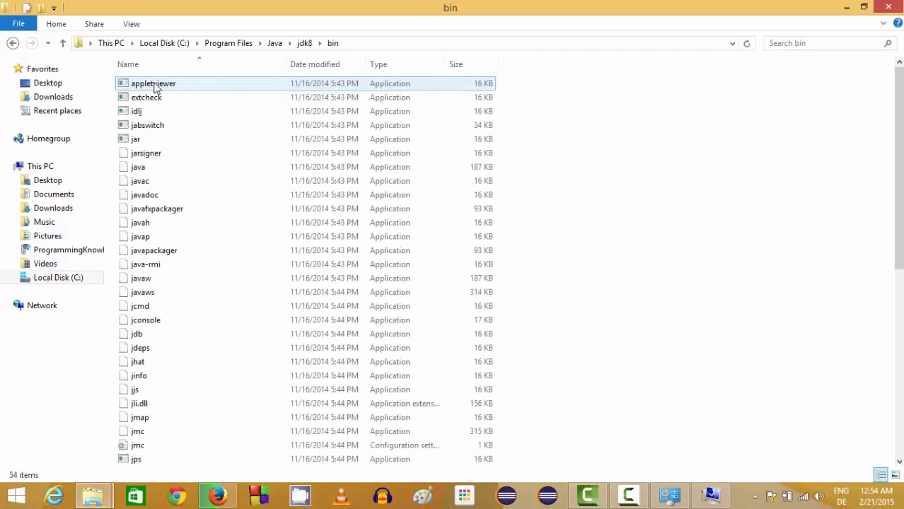
pyautogui.click(420, 43)
pyautogui.click(346, 44)
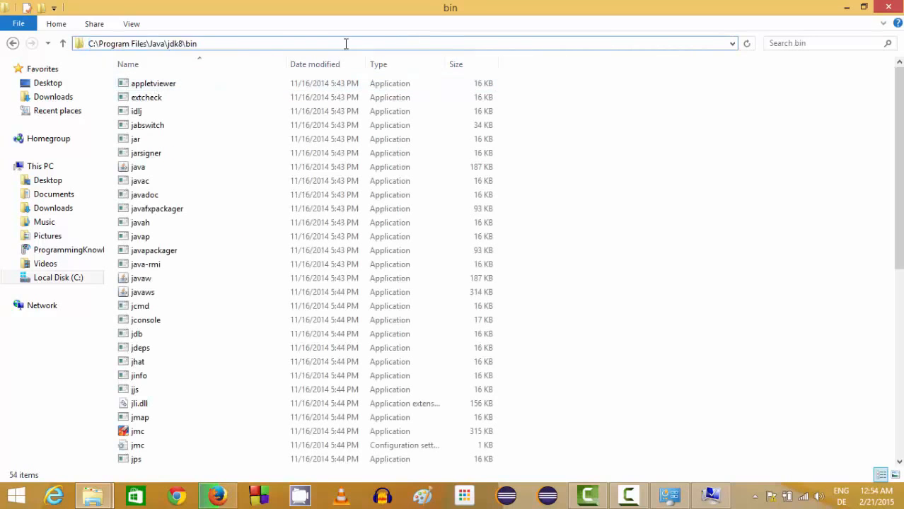
pyautogui.hotkey('ctrl', 'a')
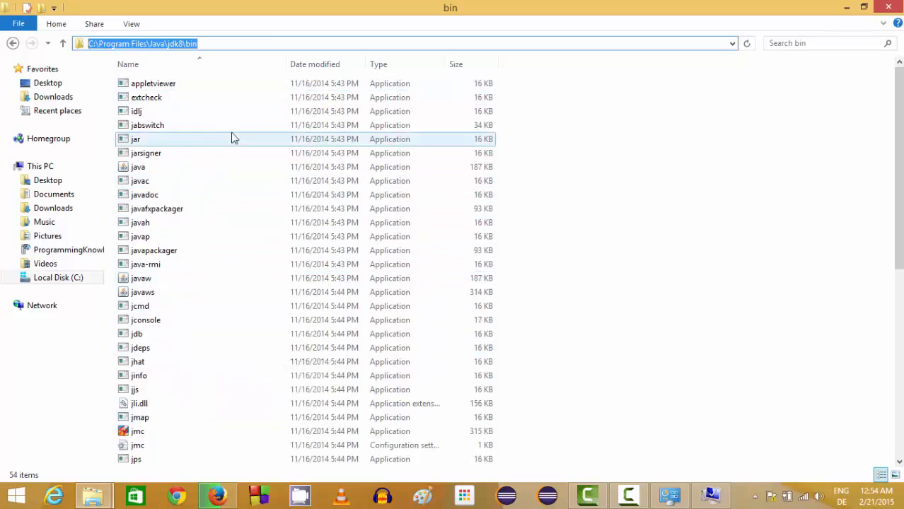
pyautogui.click(210, 43)
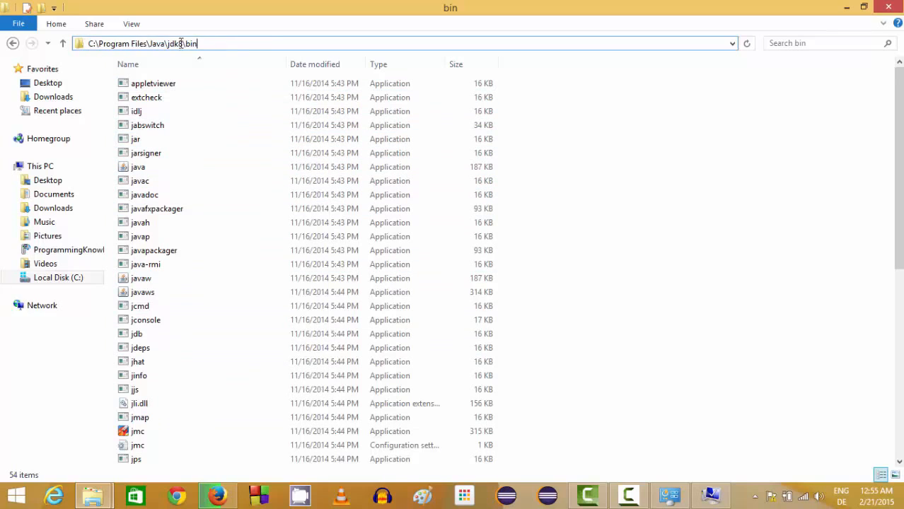
pyautogui.hotkey('ctrl', 'a')
pyautogui.hotkey('ctrl', 'c')
# Append a semicolon and the copied path C:\Program Files\Java\jdk8\bin to the Path system variable's value
pyautogui.click(708, 497)
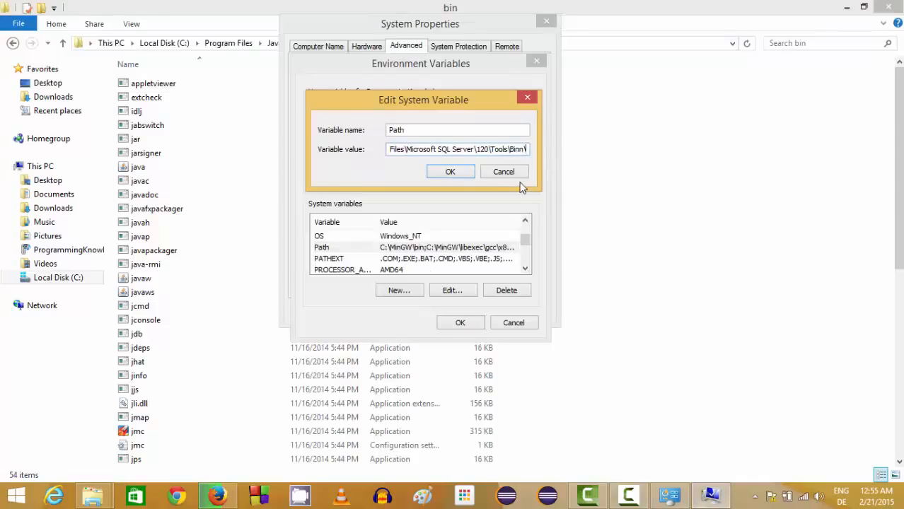
pyautogui.write(';')
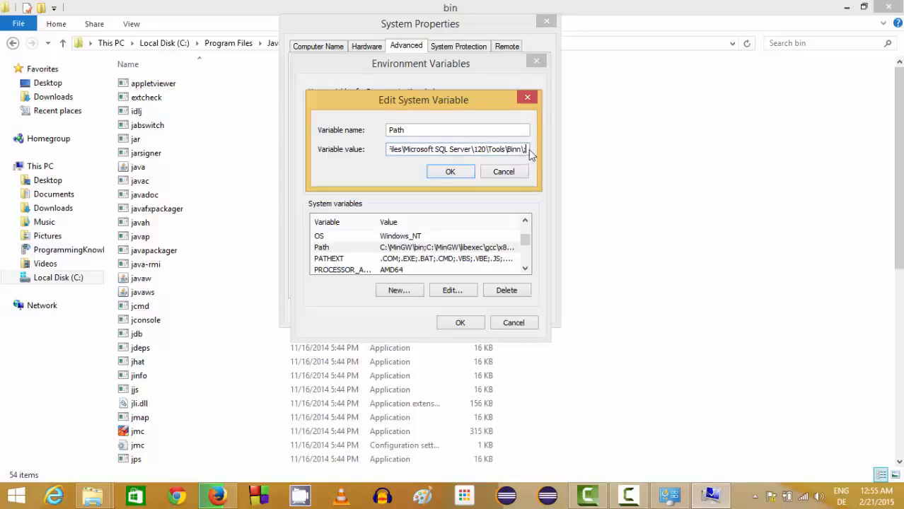
pyautogui.hotkey('ctrl', 'v')
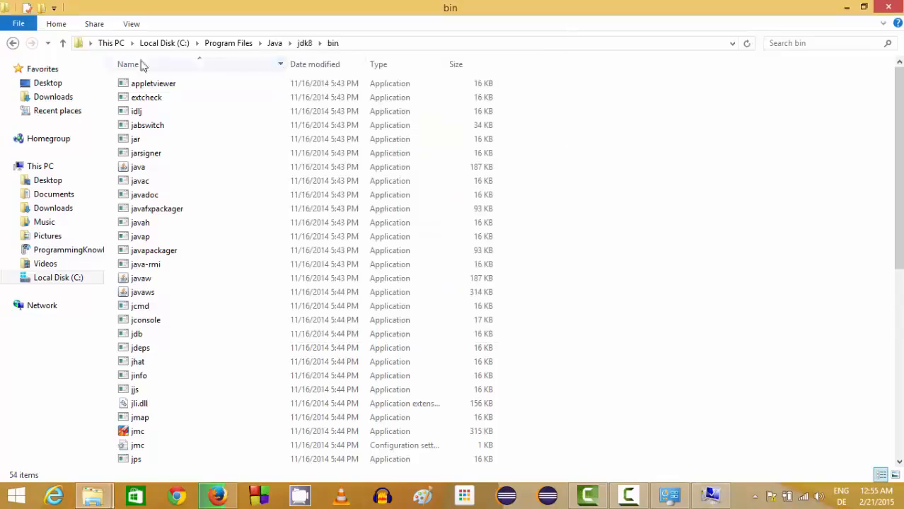
# Return to the Java folder in File Explorer, open jre8\bin and copy its full path
pyautogui.click(305, 44)
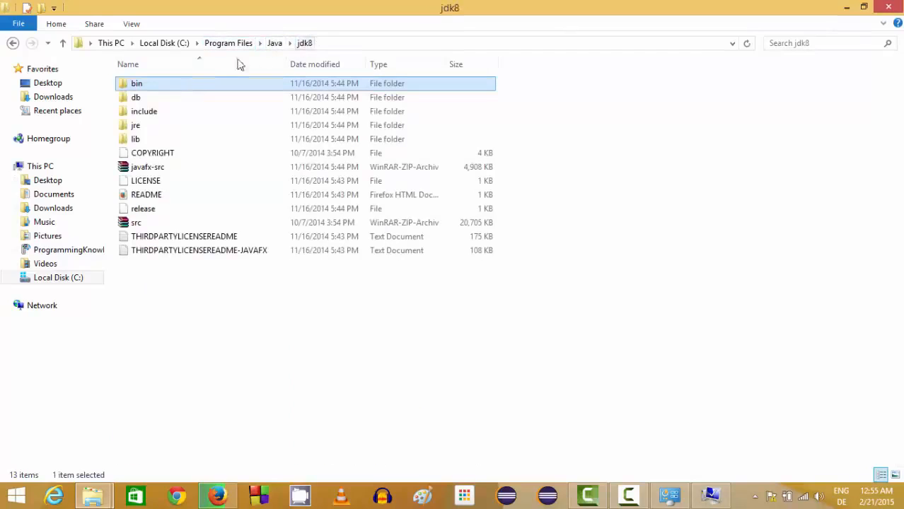
pyautogui.click(275, 44)
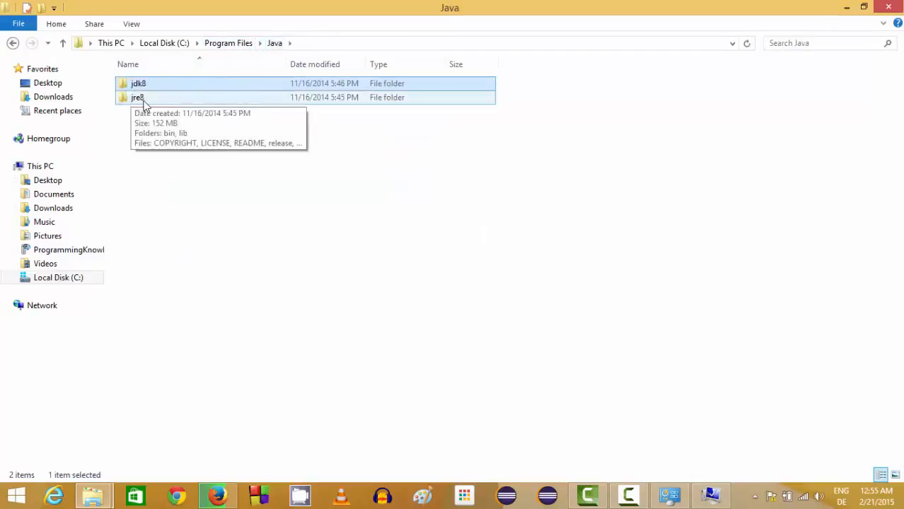
pyautogui.click(144, 103)
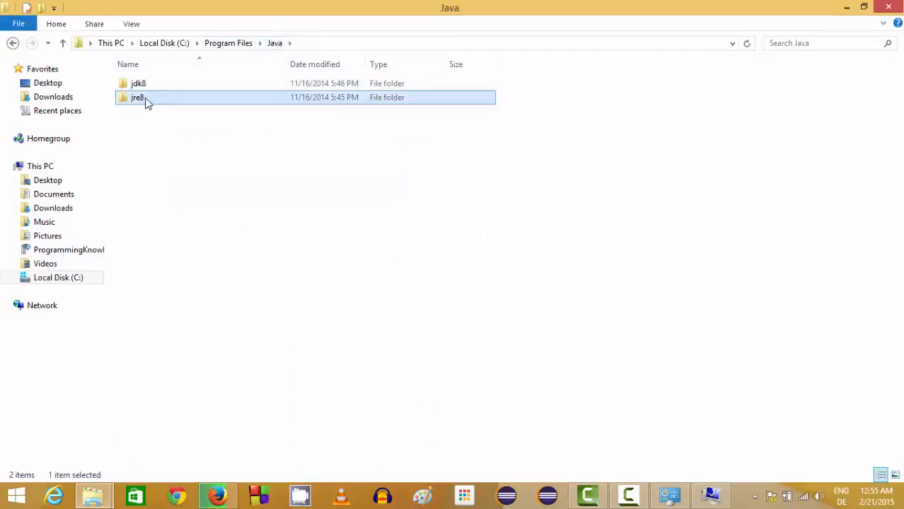
pyautogui.doubleClick(145, 101)
pyautogui.click(146, 84)
pyautogui.doubleClick(147, 84)
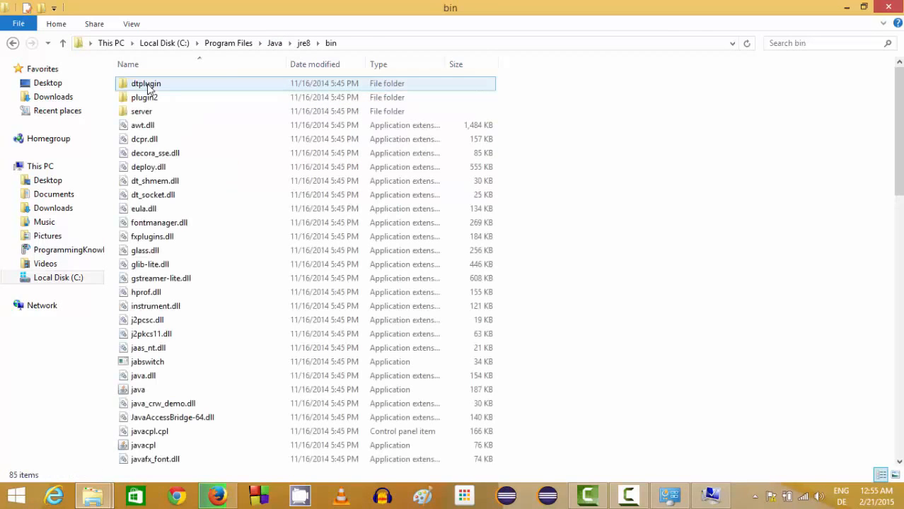
pyautogui.click(374, 45)
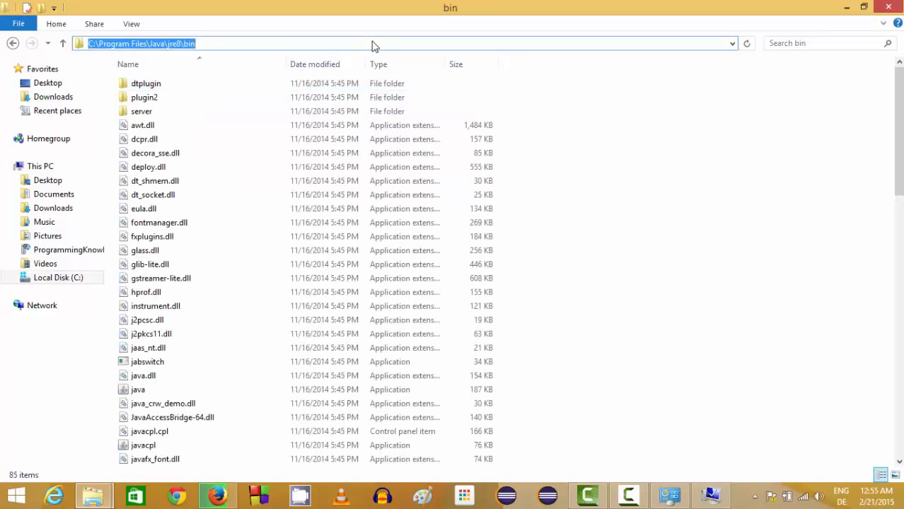
# Append ;C:\Program Files\Java\jre8\bin to the Path value, then accept the change and close the environment variable and system property dialogs
pyautogui.click(709, 495)
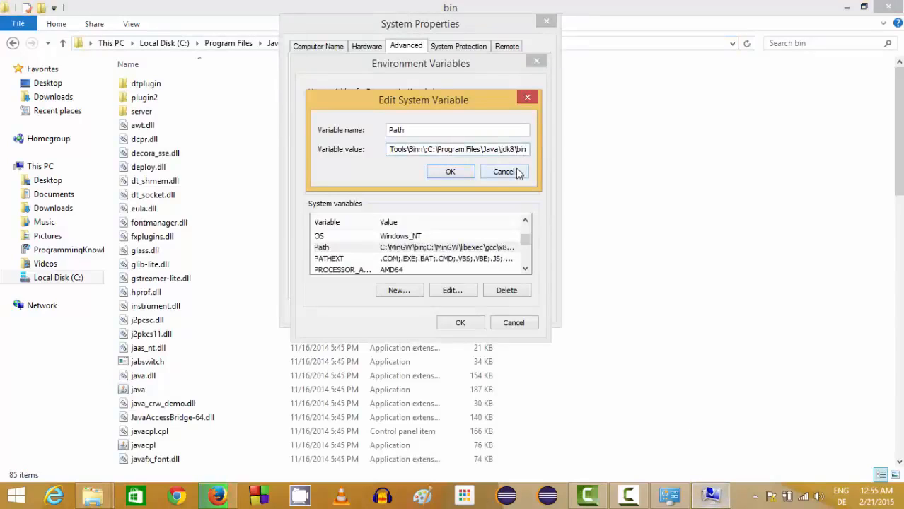
pyautogui.write(';')
pyautogui.hotkey('ctrl', 'v')
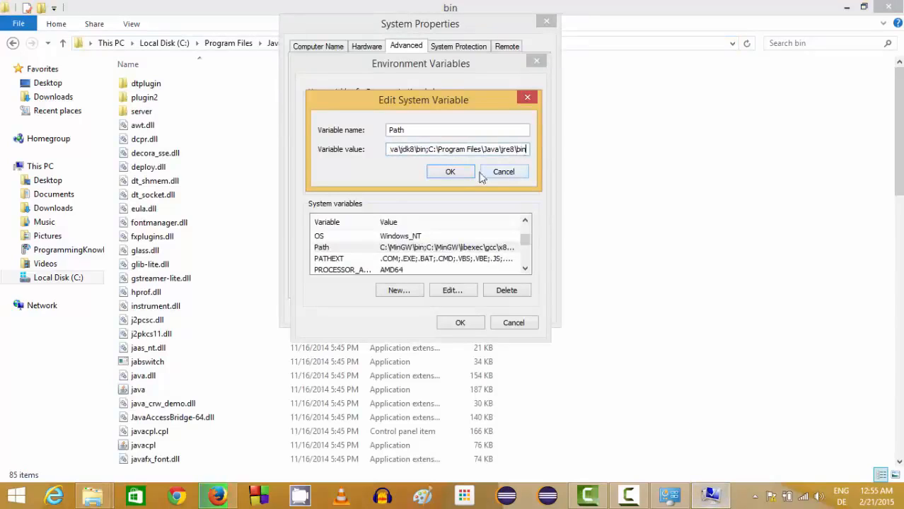
pyautogui.click(457, 175)
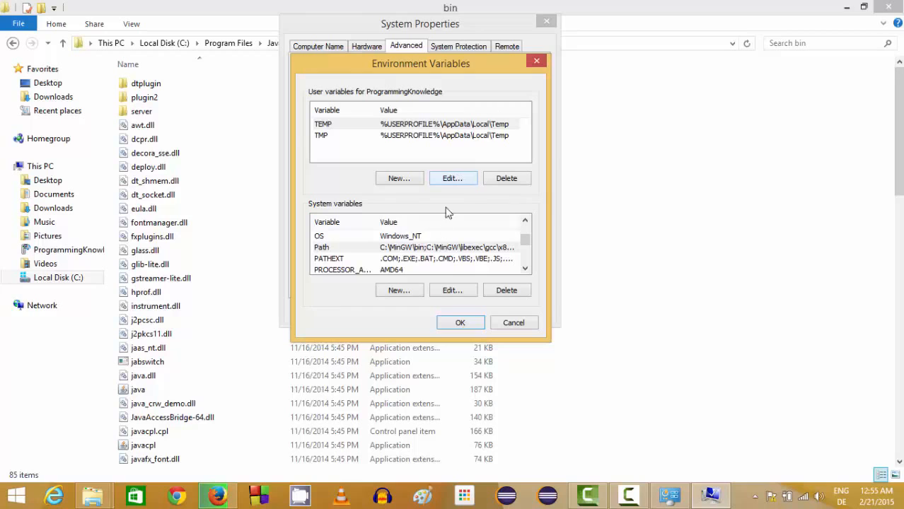
pyautogui.click(466, 321)
pyautogui.click(422, 308)
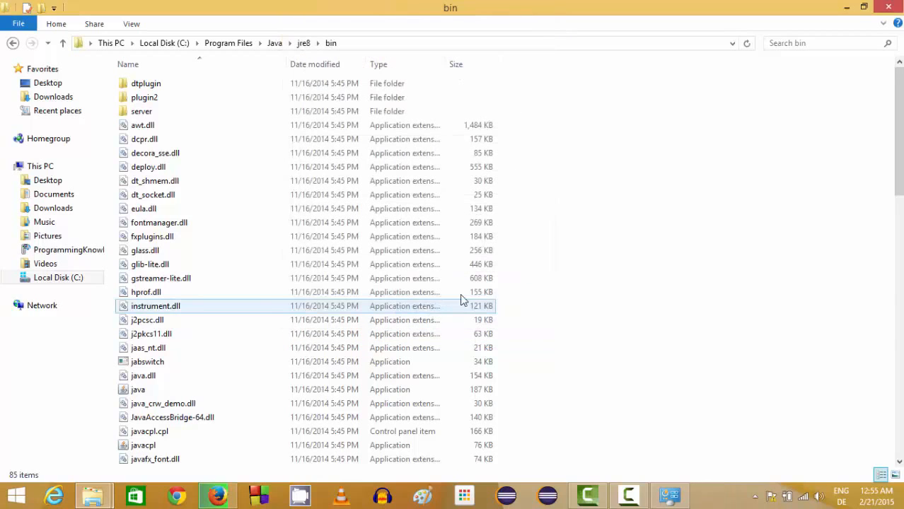
# Minimize the File Explorer and System windows, and open the NetBeans IDE download page through the "Welcome to NetBeans" search result in Firefox
pyautogui.click(847, 7)
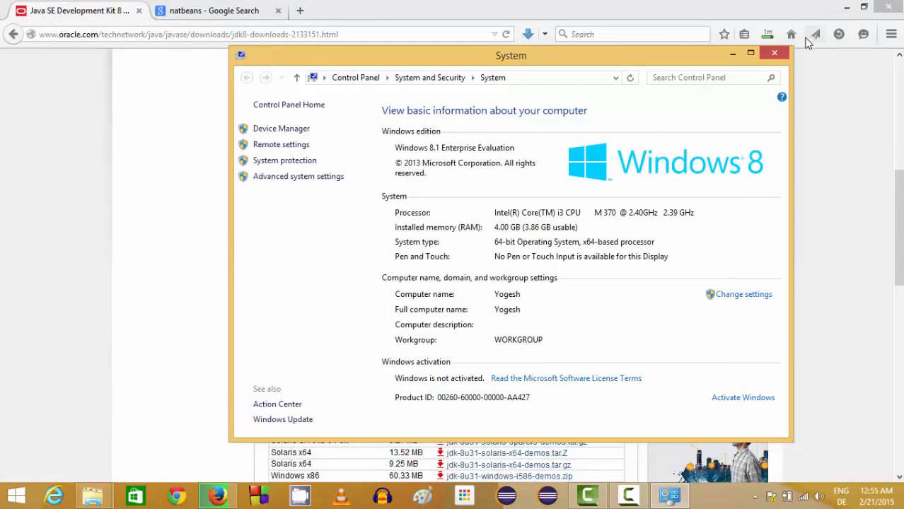
pyautogui.click(733, 57)
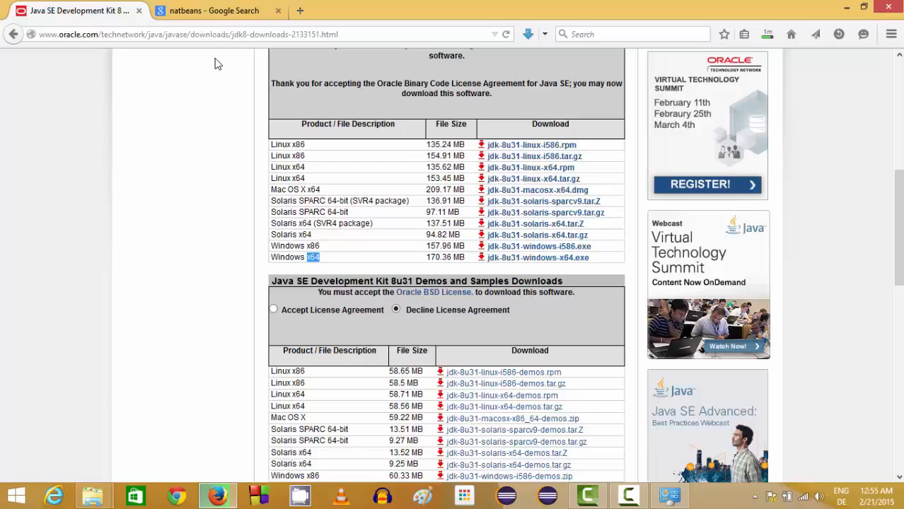
pyautogui.click(214, 15)
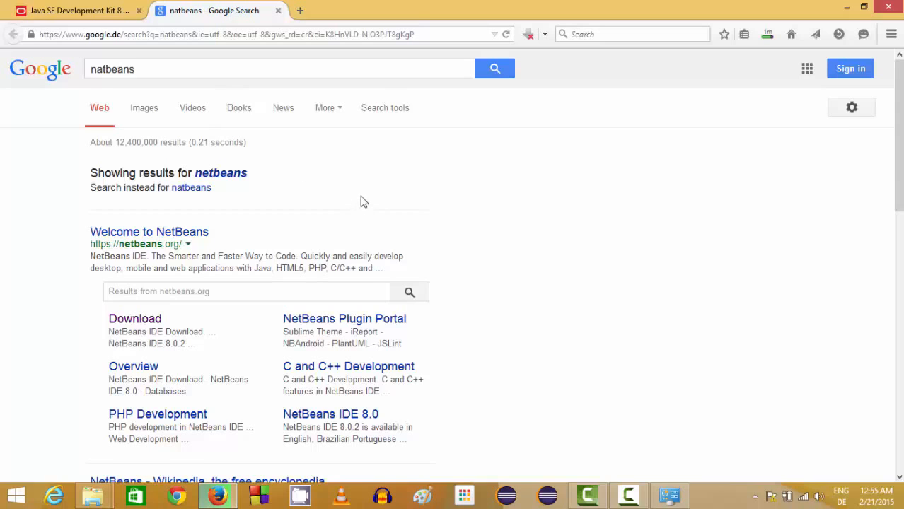
pyautogui.scroll(-1, 201, 177)
pyautogui.scroll(1, 157, 227)
pyautogui.click(168, 237)
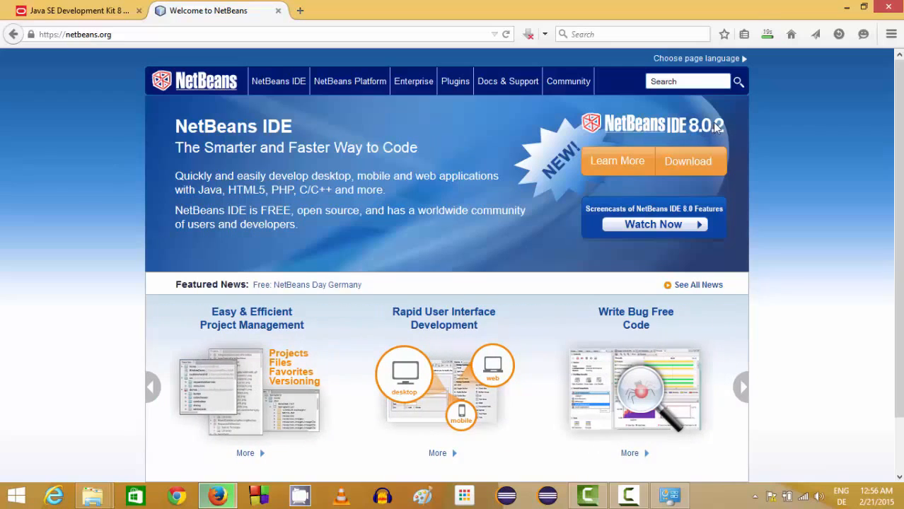
pyautogui.click(687, 166)
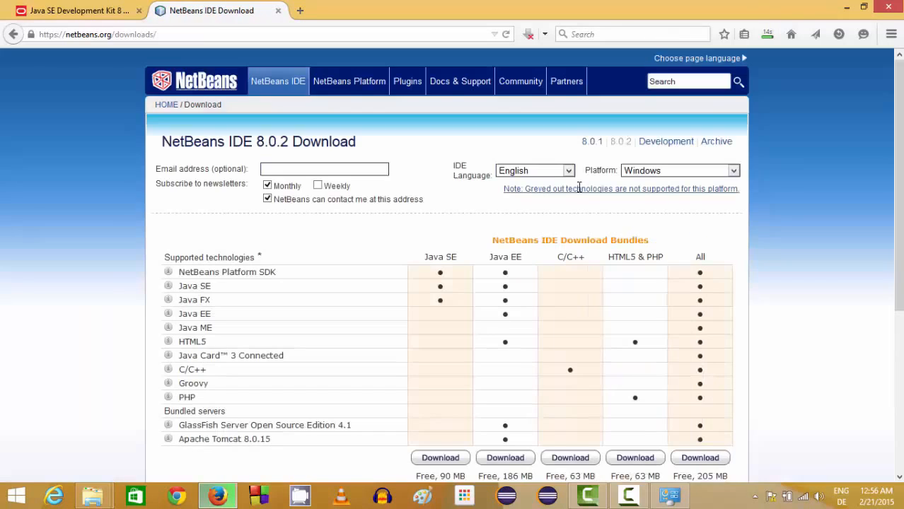
# Download the All bundle of NetBeans IDE 8.0.2 for Windows, save the installer file and check its download progress
pyautogui.scroll(-2, 545, 205)
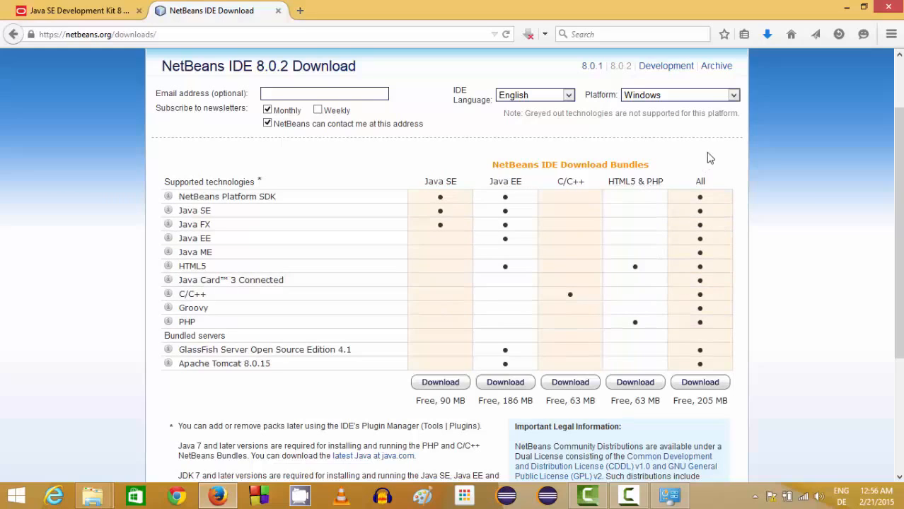
pyautogui.scroll(-2, 713, 156)
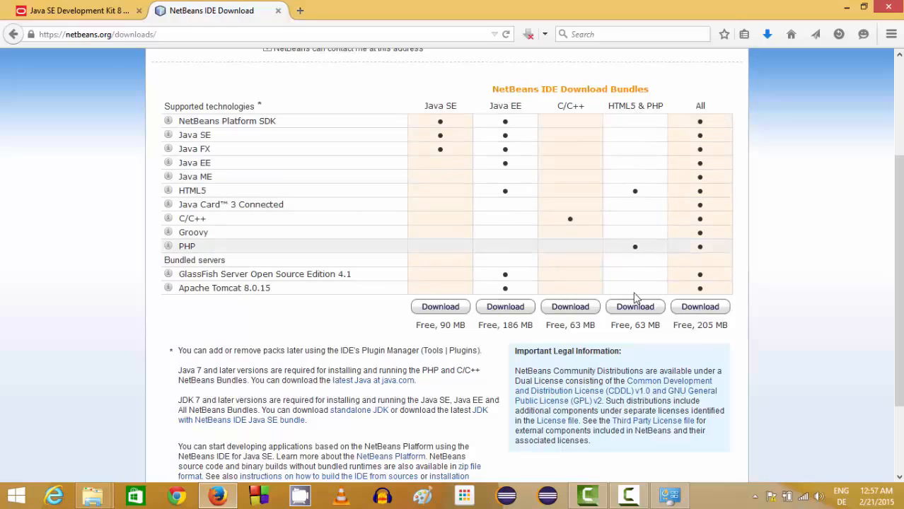
pyautogui.click(696, 307)
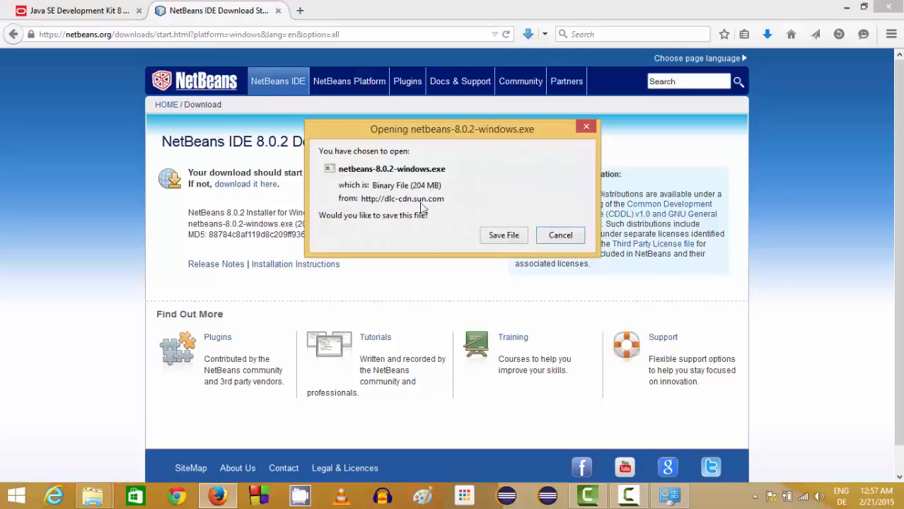
pyautogui.click(503, 237)
pyautogui.click(767, 39)
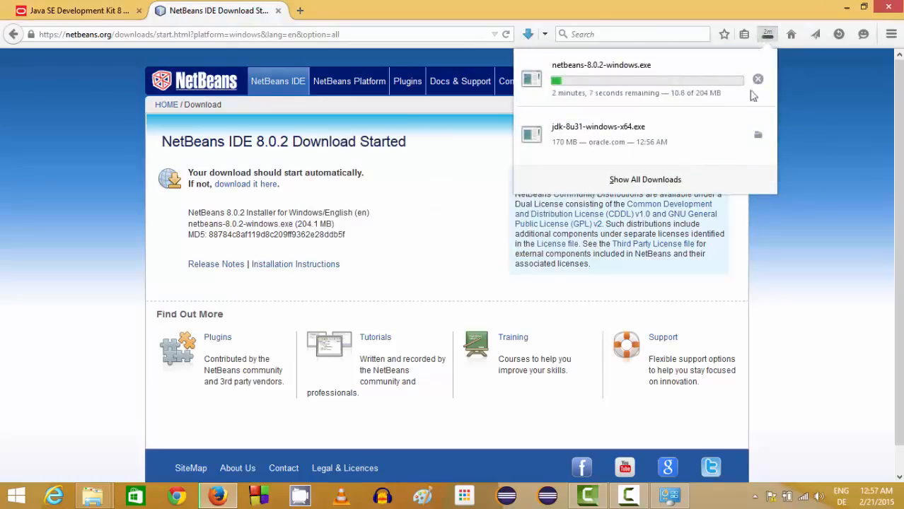
pyautogui.click(813, 103)
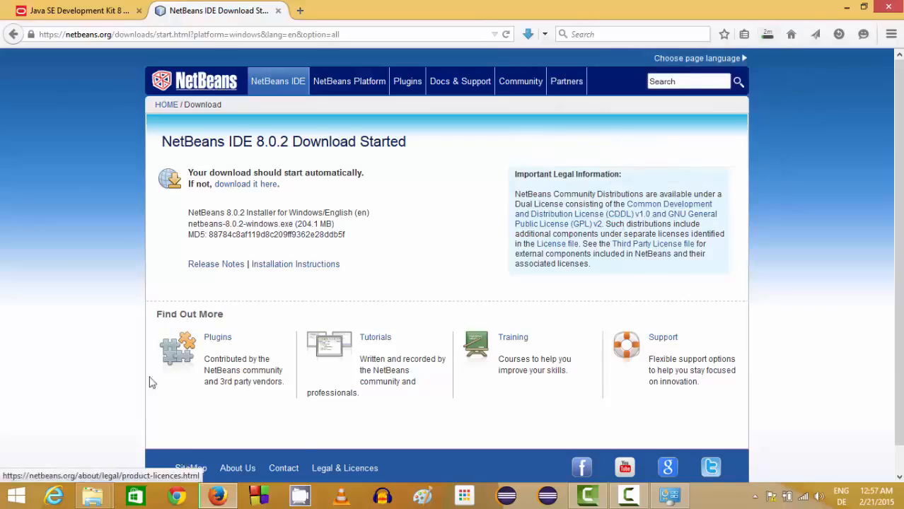
# Run the netbeans-8.0.2-windows installer from the Downloads\netbeans folder and minimize the File Explorer and browser windows
pyautogui.moveTo(92, 495)
pyautogui.click(97, 452)
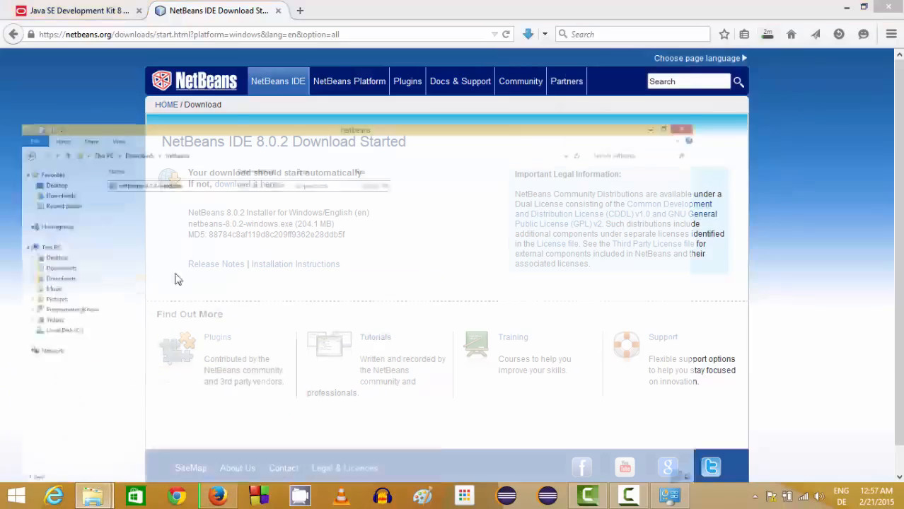
pyautogui.click(188, 90)
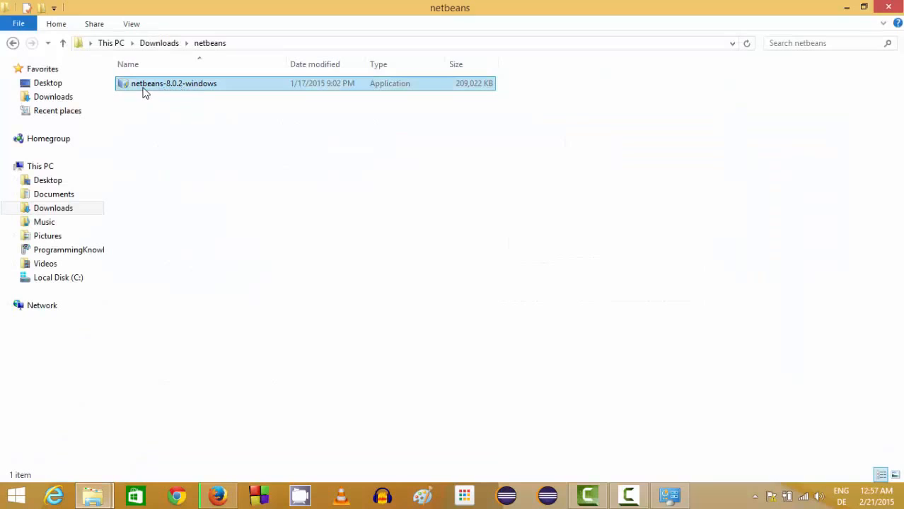
pyautogui.click(197, 85)
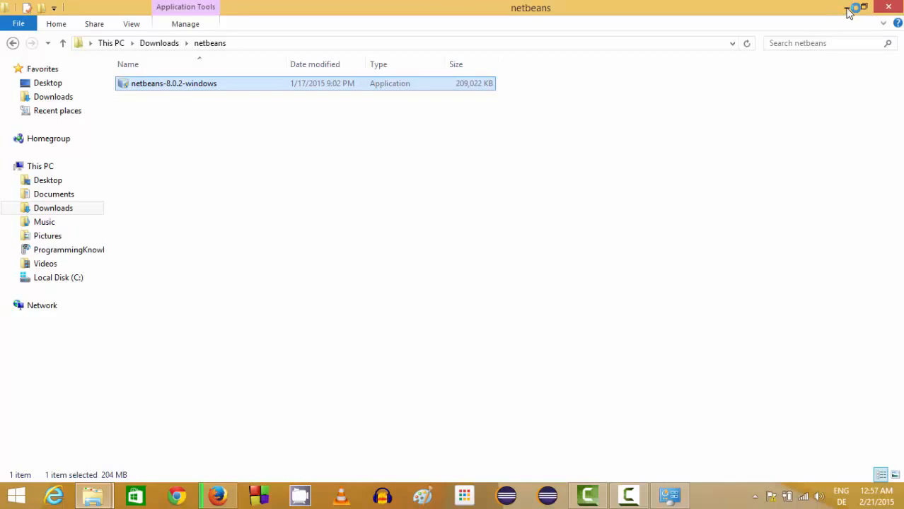
pyautogui.click(847, 9)
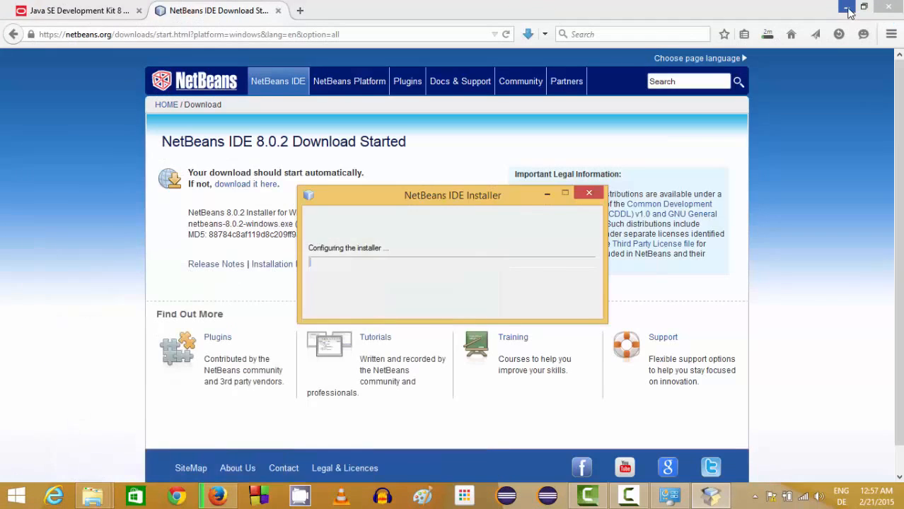
pyautogui.click(846, 7)
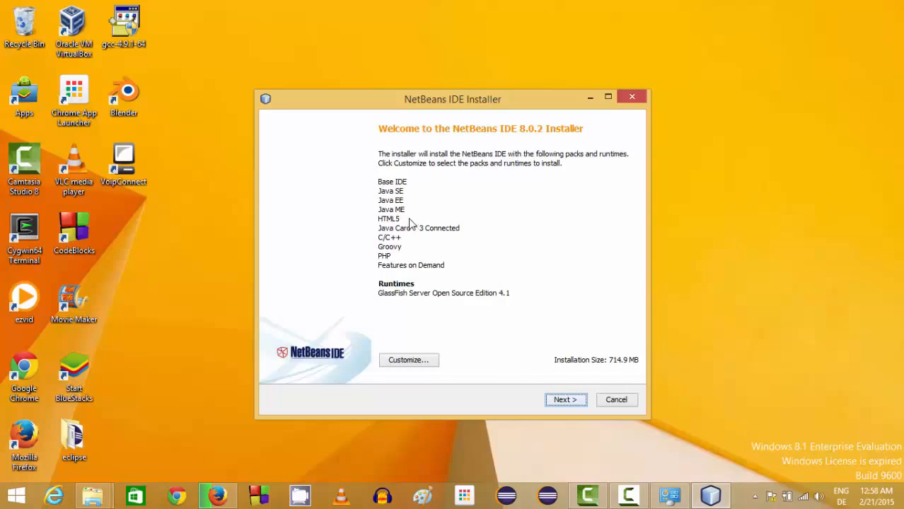
# Proceed past the installer's welcome page, accept the NetBeans IDE license terms, and accept the JUnit license with the option to install JUnit
pyautogui.click(561, 401)
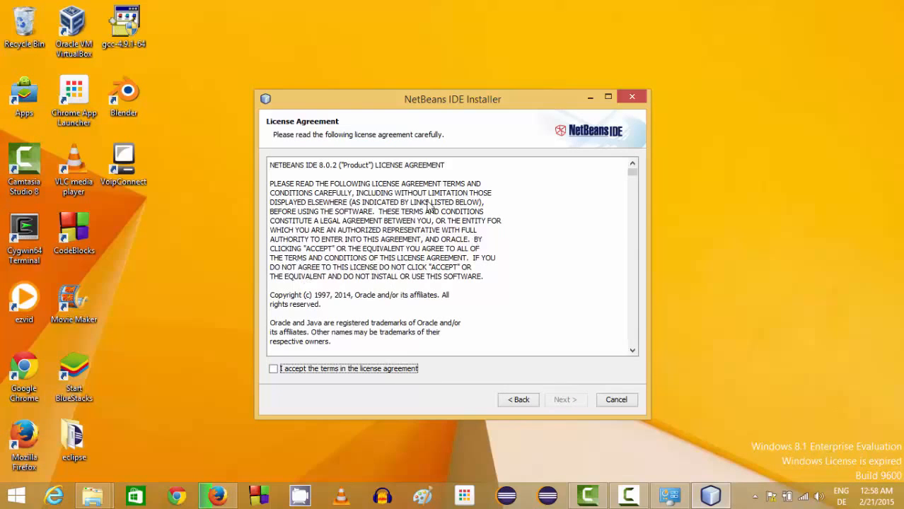
pyautogui.moveTo(633, 171); pyautogui.dragTo(632, 344)
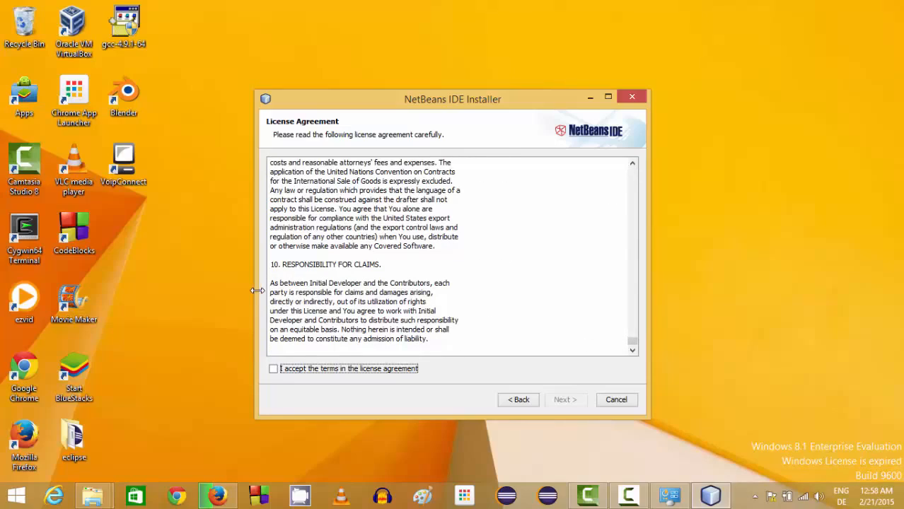
pyautogui.click(273, 370)
pyautogui.click(558, 400)
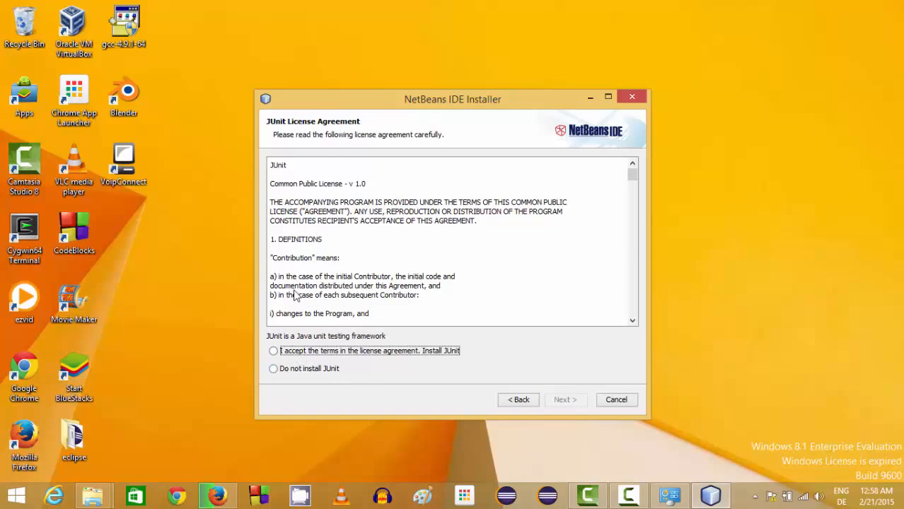
pyautogui.click(276, 354)
pyautogui.click(565, 400)
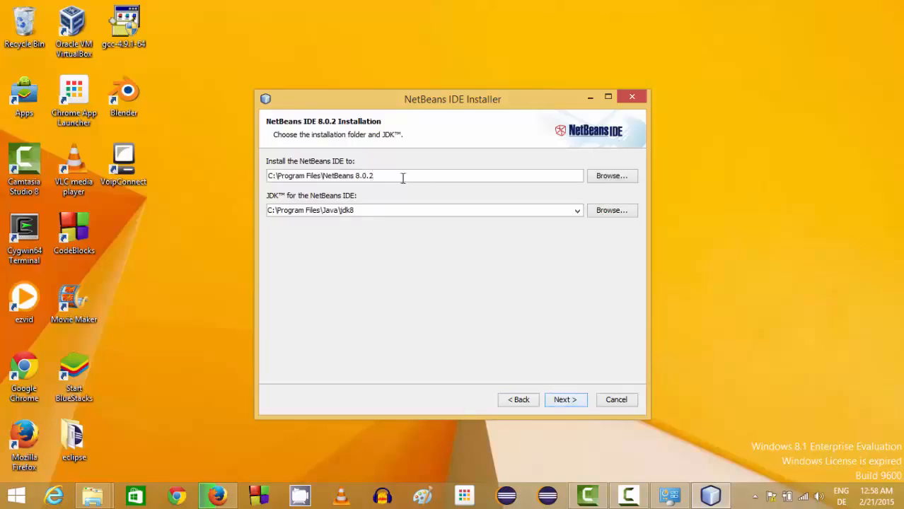
# Review and keep C:\Program Files\NetBeans 8.0.2 as the installation folder and C:\Program Files\Java\jdk8 as the JDK for NetBeans
pyautogui.moveTo(404, 177); pyautogui.dragTo(283, 175)
pyautogui.click(368, 210)
pyautogui.moveTo(368, 210); pyautogui.dragTo(269, 210)
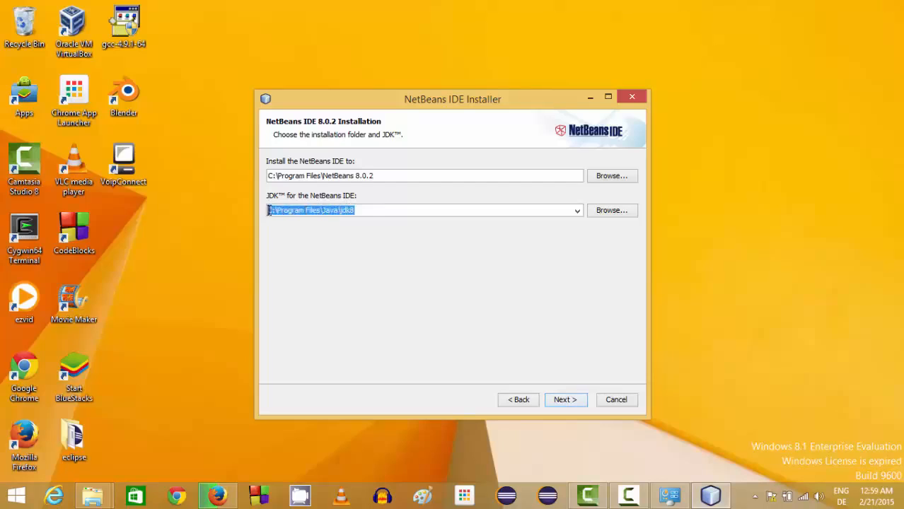
pyautogui.click(371, 211)
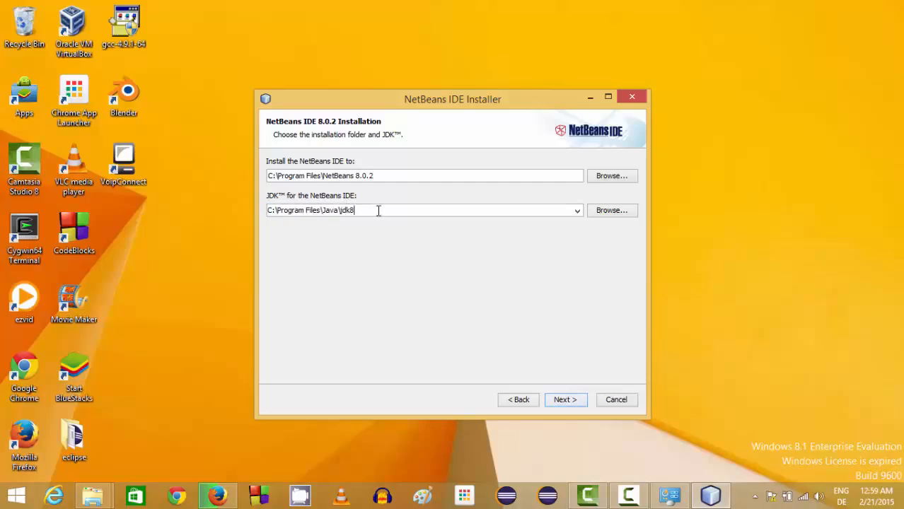
pyautogui.moveTo(379, 210); pyautogui.dragTo(268, 210)
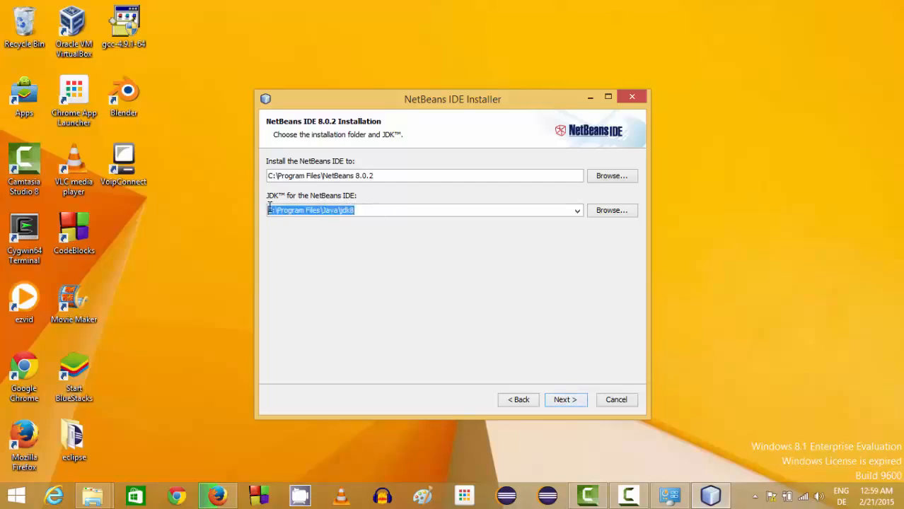
pyautogui.click(370, 209)
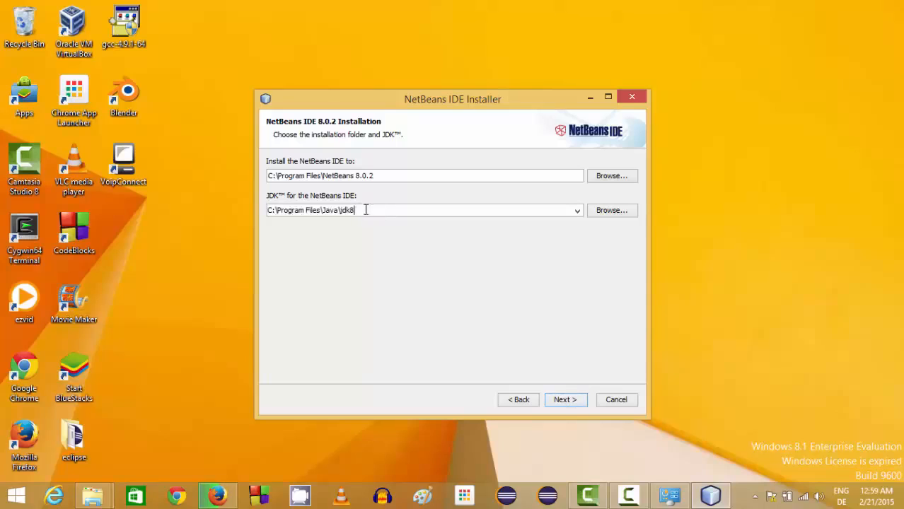
pyautogui.moveTo(361, 209); pyautogui.dragTo(347, 210)
pyautogui.click(562, 403)
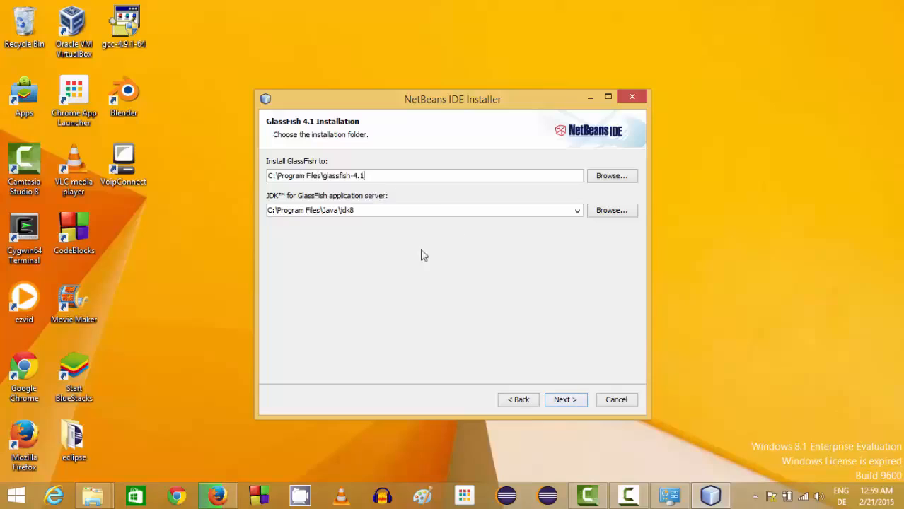
# Keep the default GlassFish 4.1 folder and JDK, install NetBeans with Check for Updates enabled, and finish the setup
pyautogui.click(562, 403)
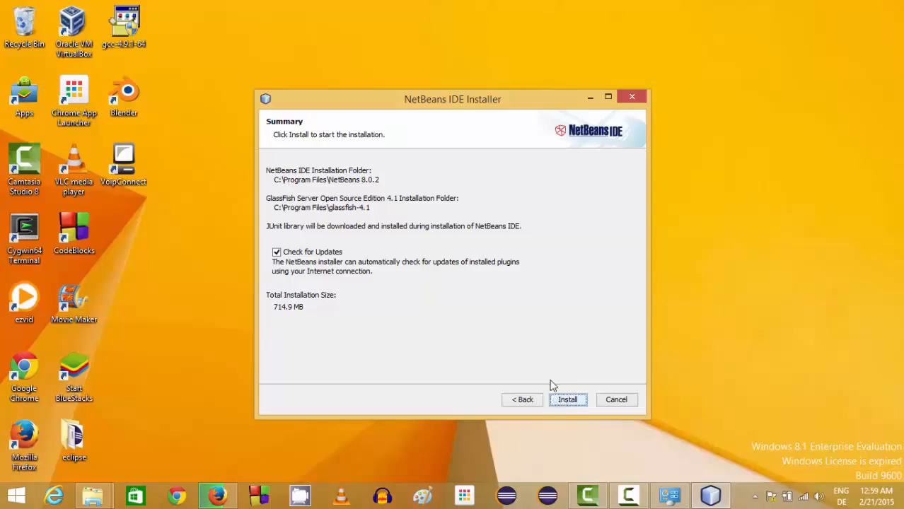
pyautogui.click(566, 401)
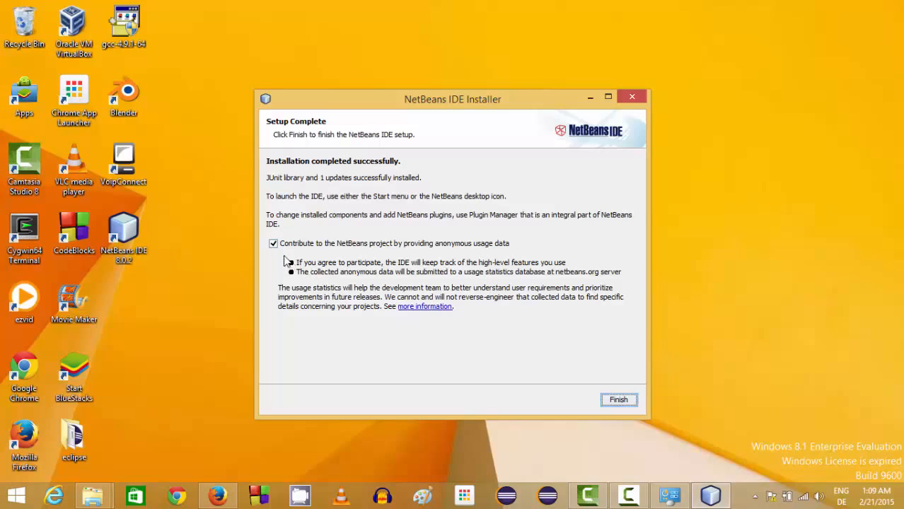
pyautogui.click(609, 401)
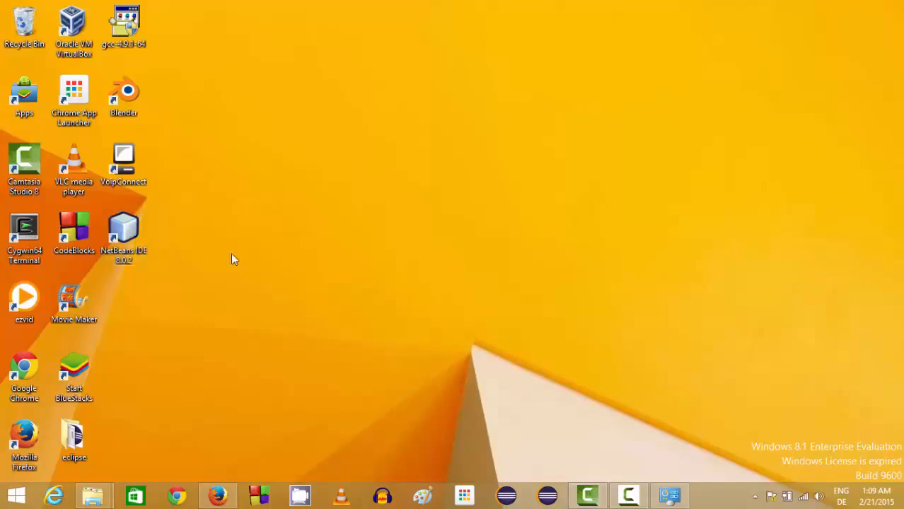
# Launch NetBeans IDE 8.0.2 maximized and create a Java Application project with the default name JavaApplication1 and a main class
pyautogui.doubleClick(124, 240)
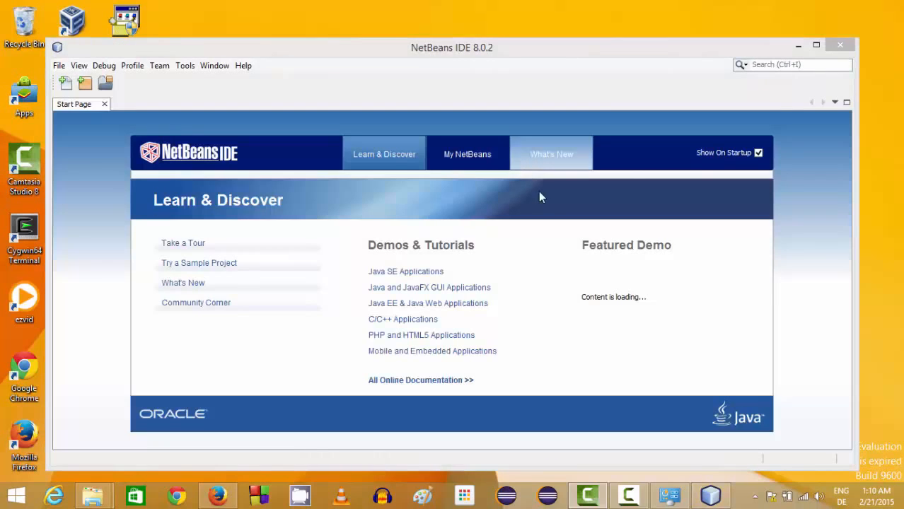
pyautogui.click(816, 44)
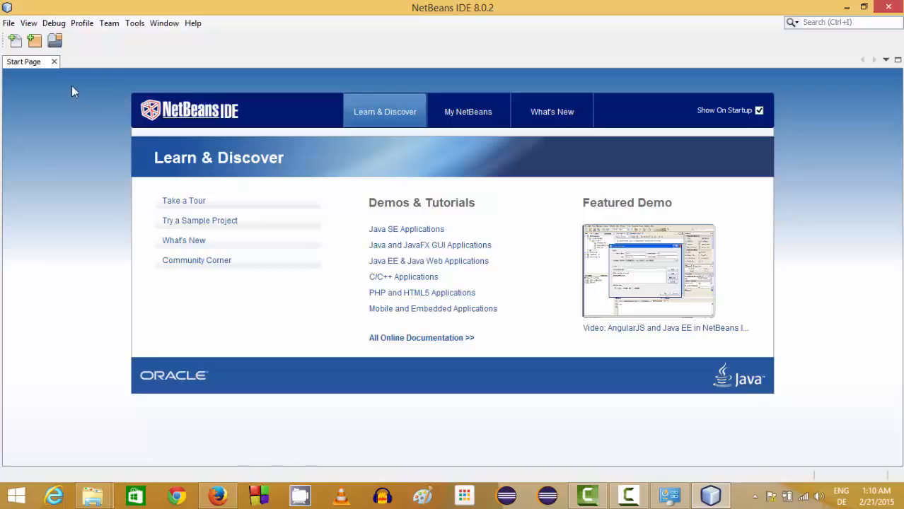
pyautogui.click(8, 24)
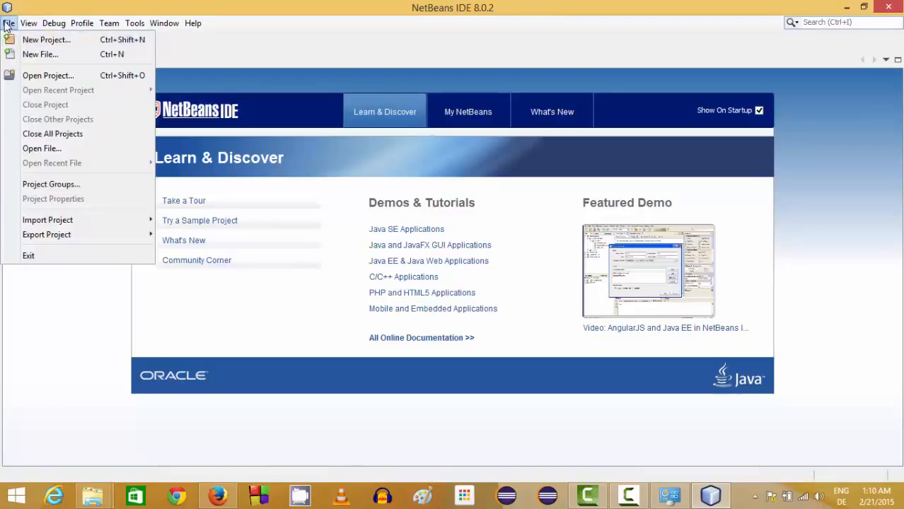
pyautogui.click(39, 40)
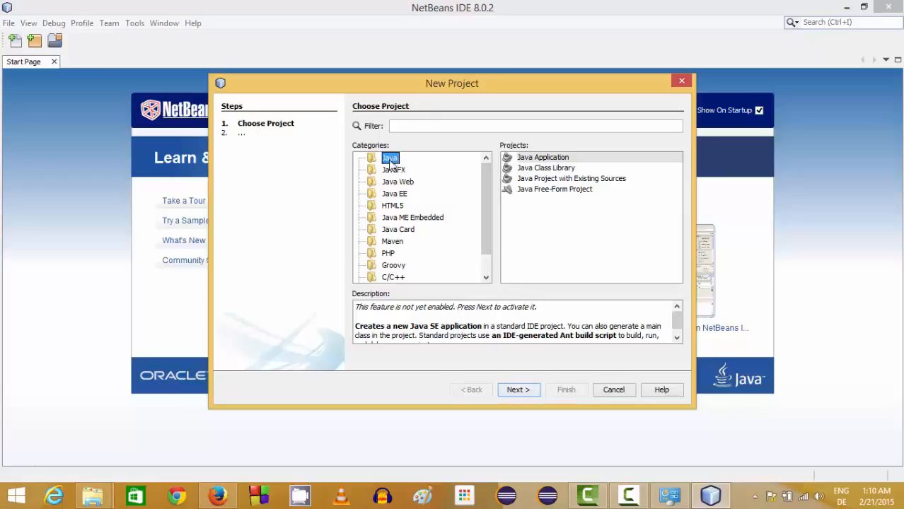
pyautogui.click(527, 162)
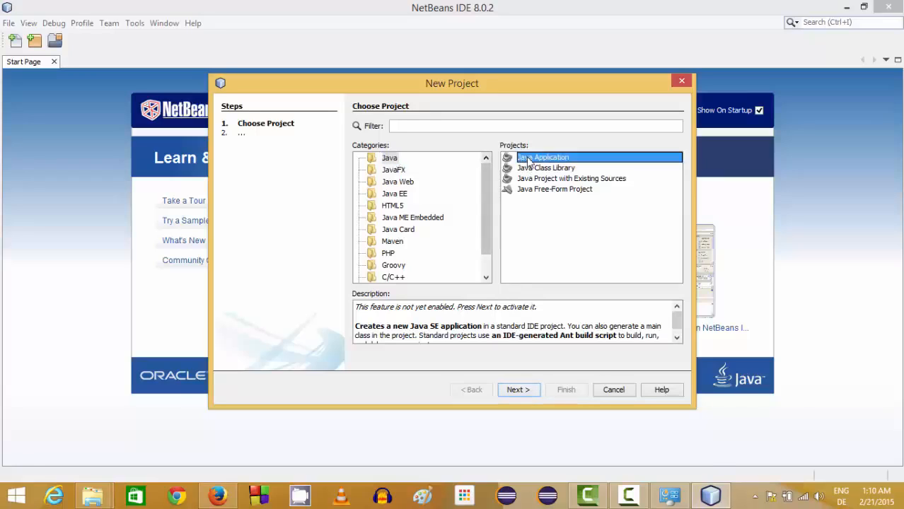
pyautogui.click(516, 389)
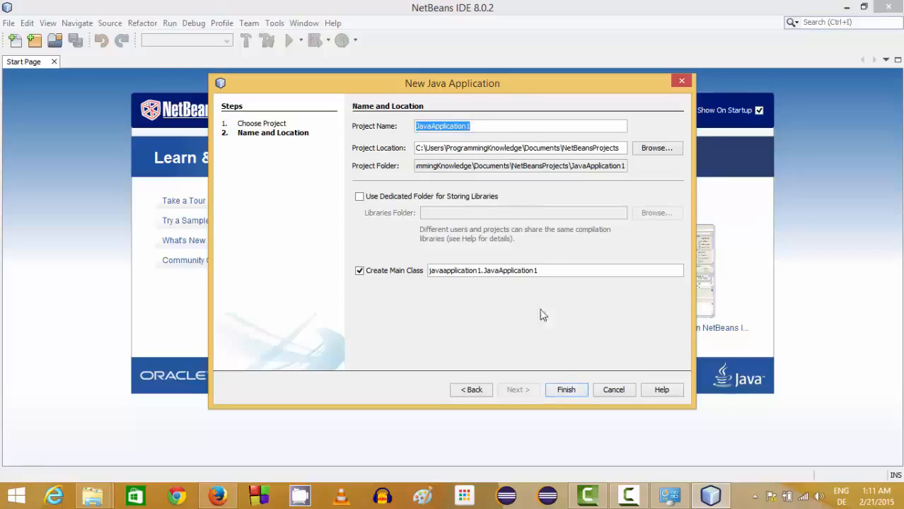
pyautogui.click(565, 391)
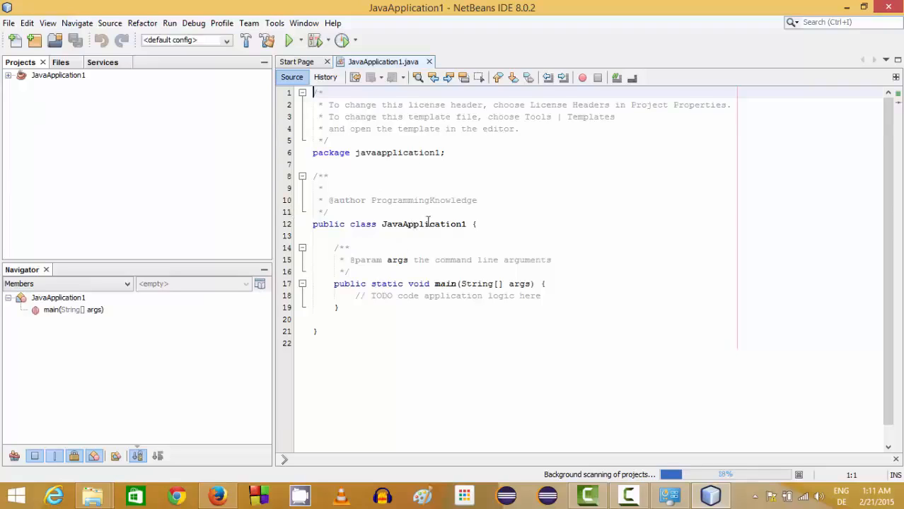
# Add the statement System.out.print("Hello World"); on a new line below the TODO comment in the main method
pyautogui.click(740, 502)
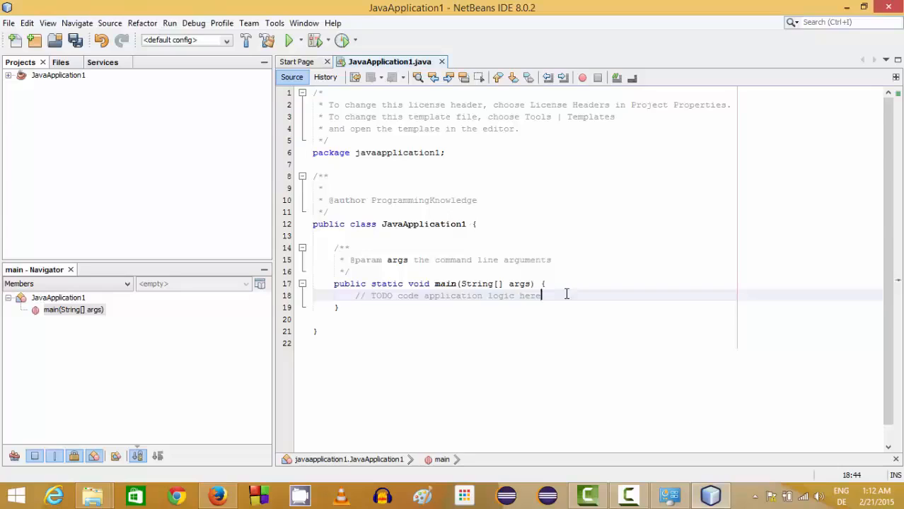
pyautogui.press('Return')
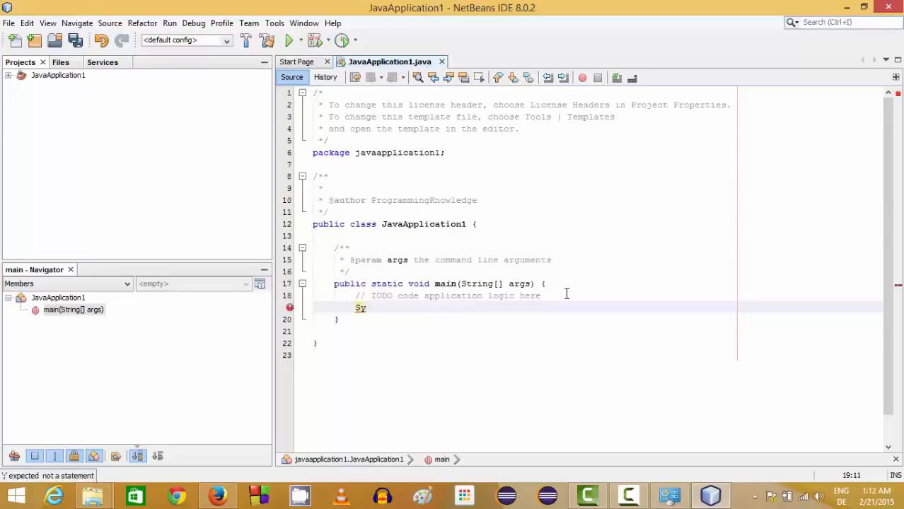
pyautogui.press('BackSpace')
pyautogui.press('BackSpace')
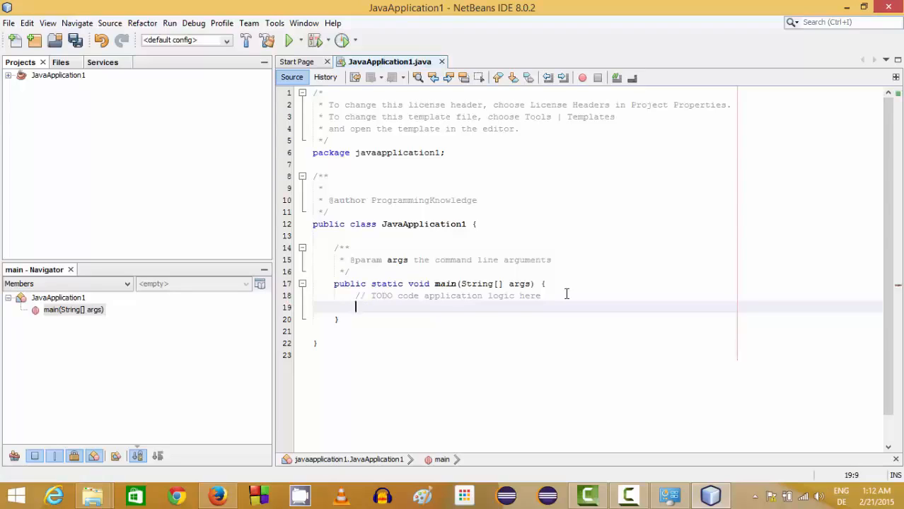
pyautogui.write('System.out.print("\\"Hello\\"");')
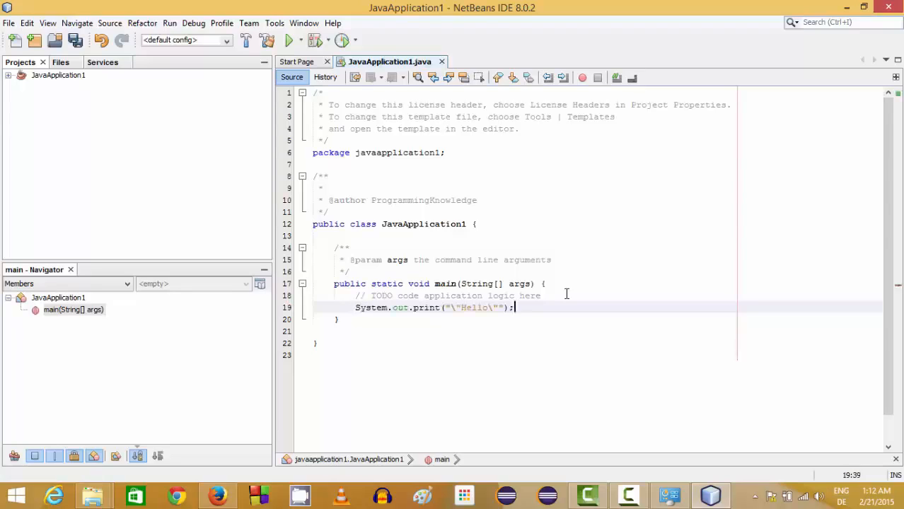
pyautogui.press('BackSpace')
pyautogui.press('BackSpace')
pyautogui.press('BackSpace')
pyautogui.press('BackSpace')
pyautogui.press('BackSpace')
pyautogui.press('BackSpace')
pyautogui.press('BackSpace')
pyautogui.write('Hello World')
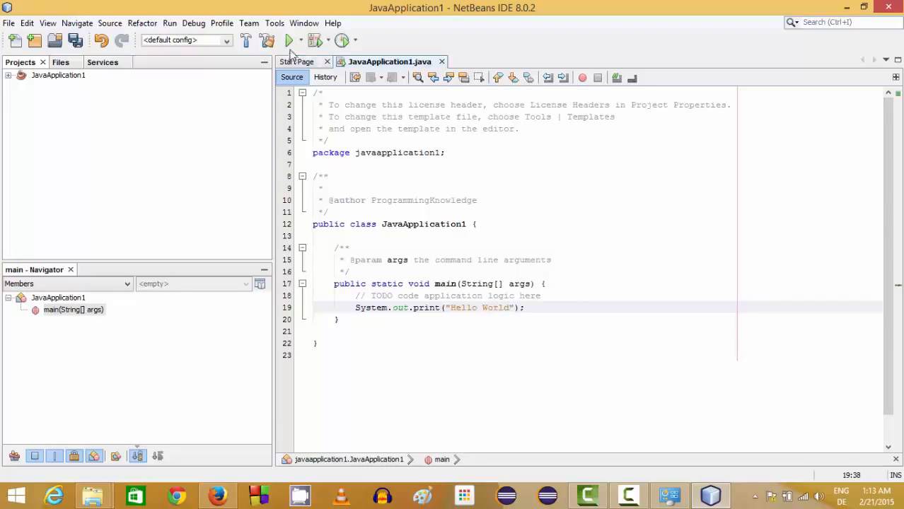
# Save JavaApplication1.java, then build and run the project and check the text it prints in the output
pyautogui.click(76, 41)
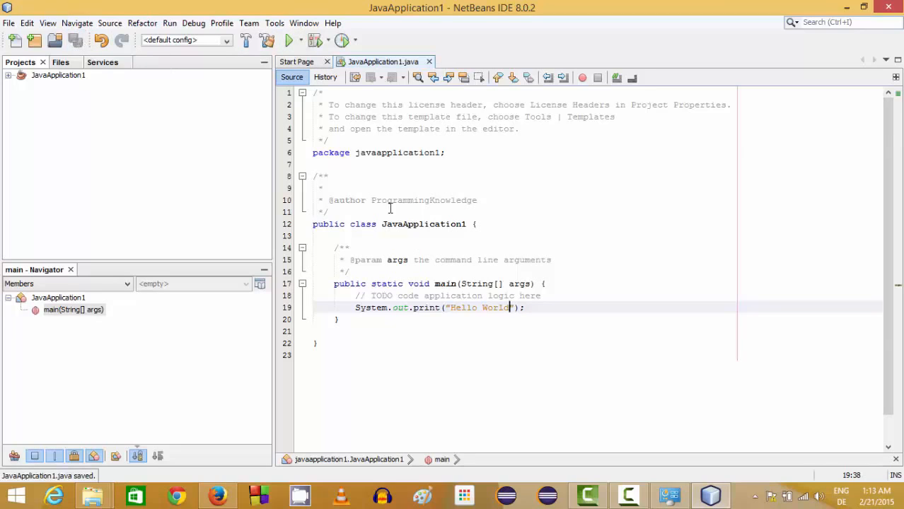
pyautogui.click(248, 44)
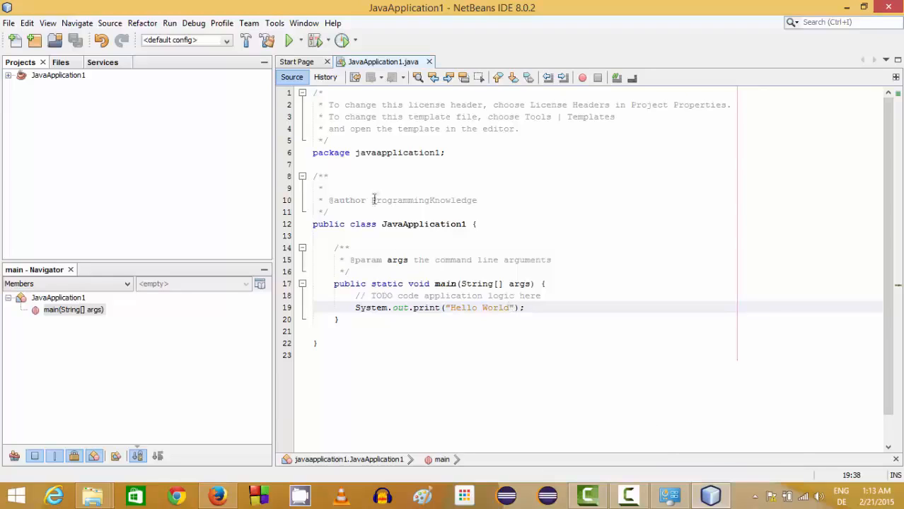
pyautogui.click(289, 41)
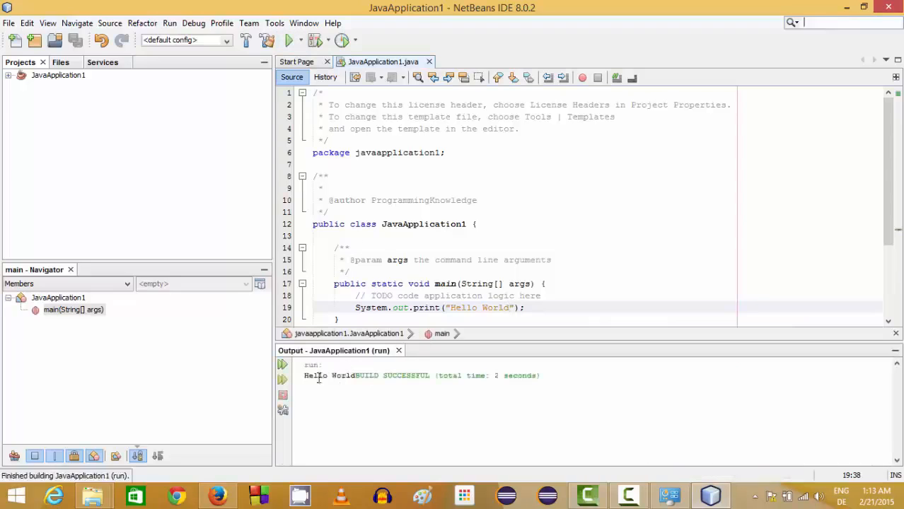
pyautogui.moveTo(304, 375); pyautogui.dragTo(360, 376)
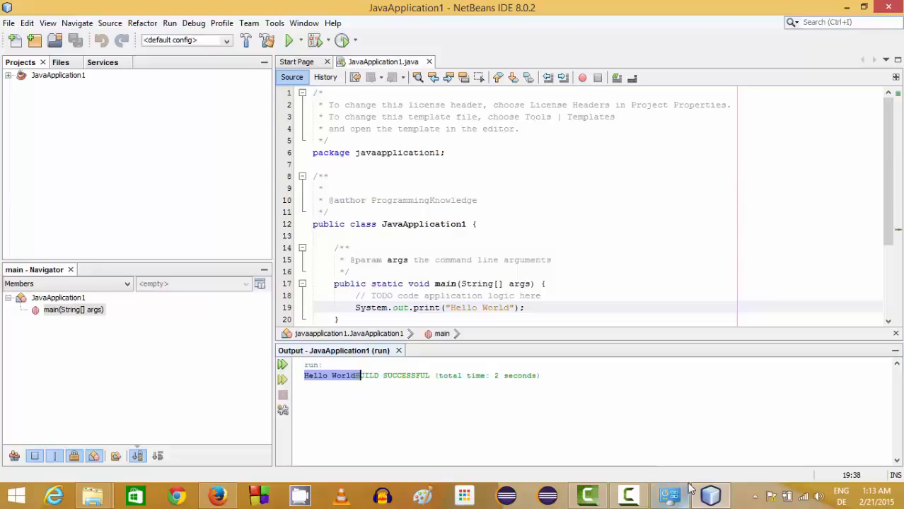
pyautogui.click(736, 496)
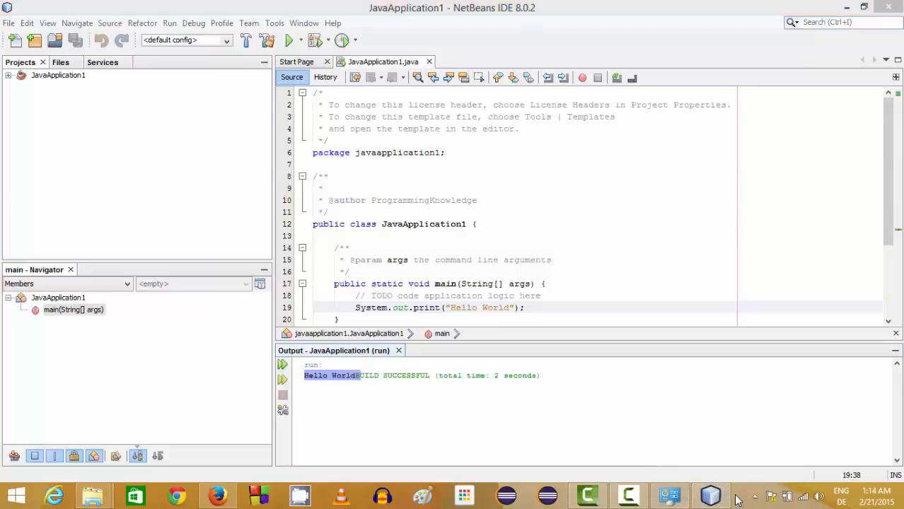